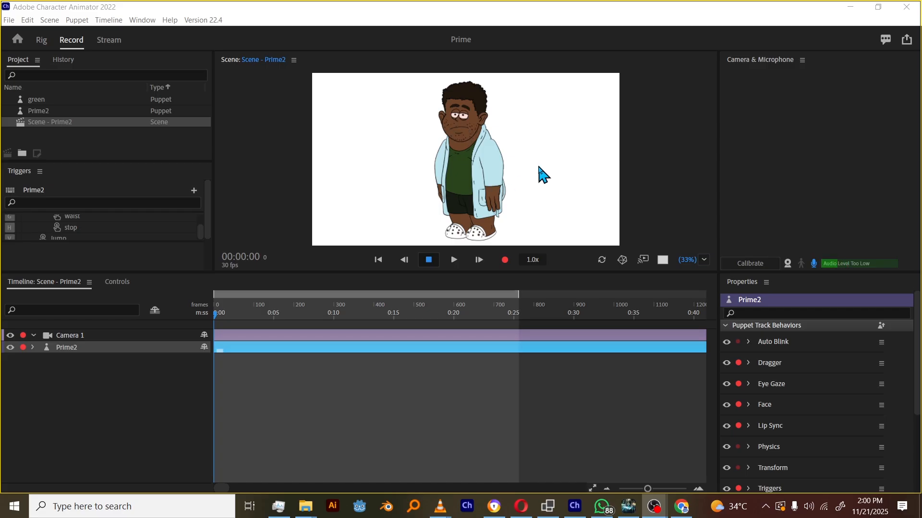
# Step: Inspect the Prime2 puppet in the enlarged scene preview and restore the full workspace layout
pyautogui.click(542, 179)
pyautogui.press('`')
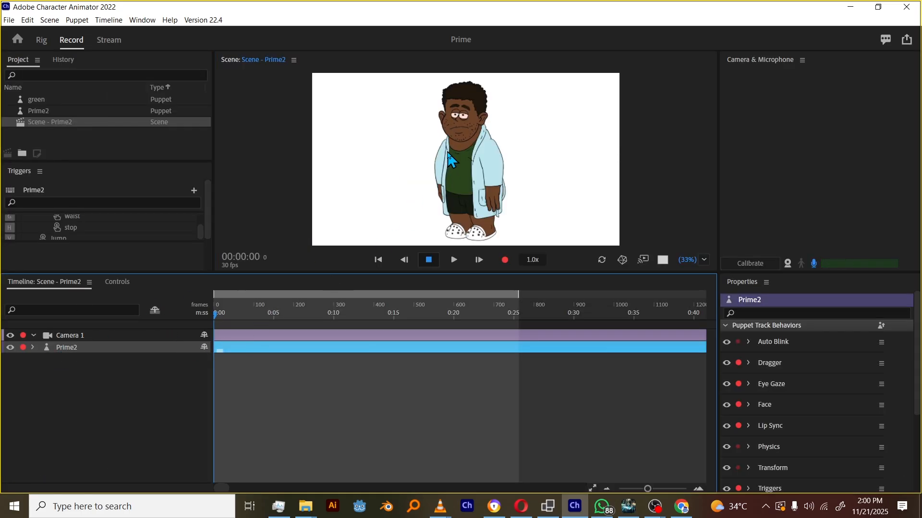
pyautogui.press('`')
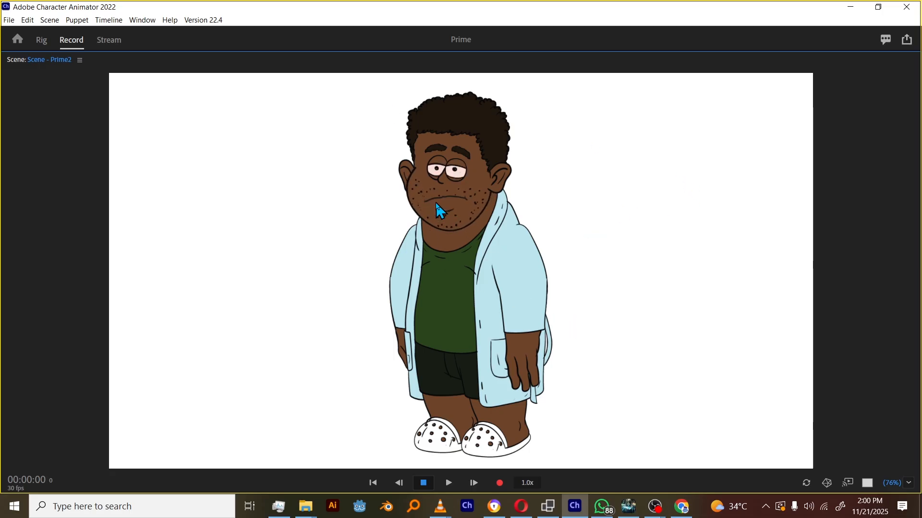
pyautogui.press('`')
pyautogui.press('`')
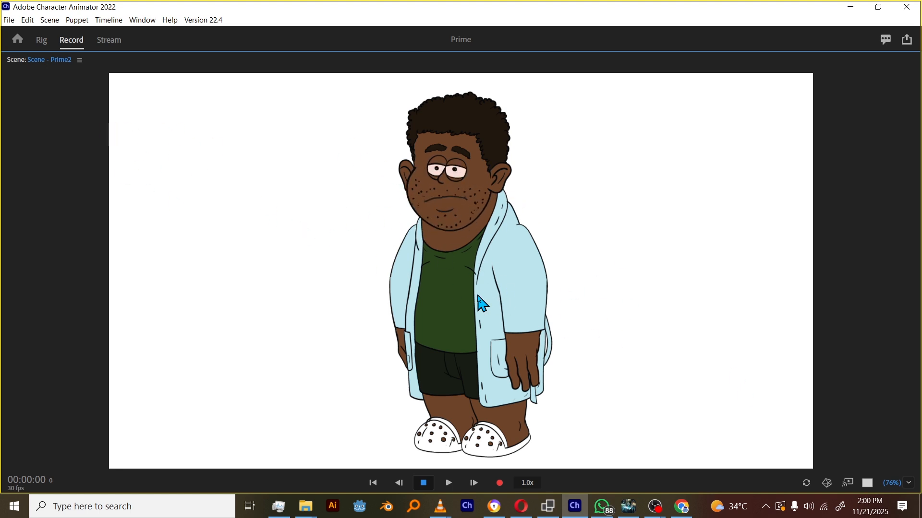
pyautogui.press('`')
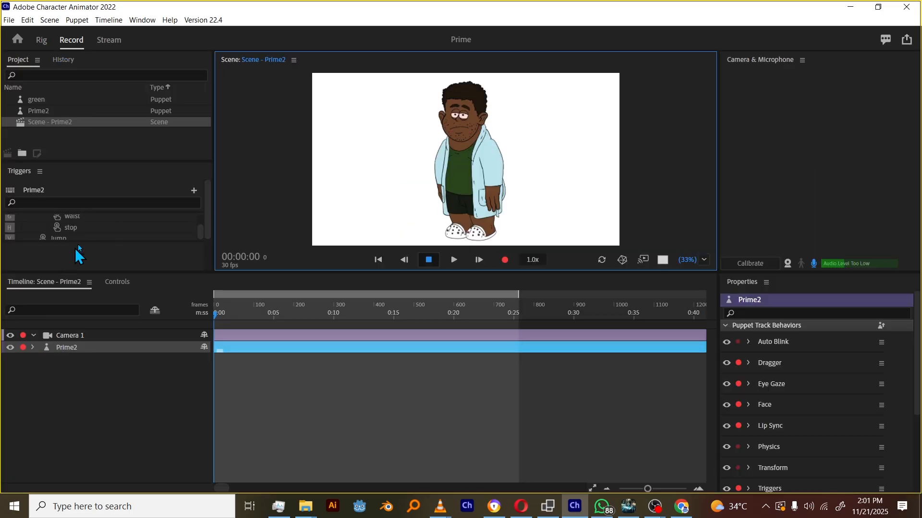
pyautogui.press('`')
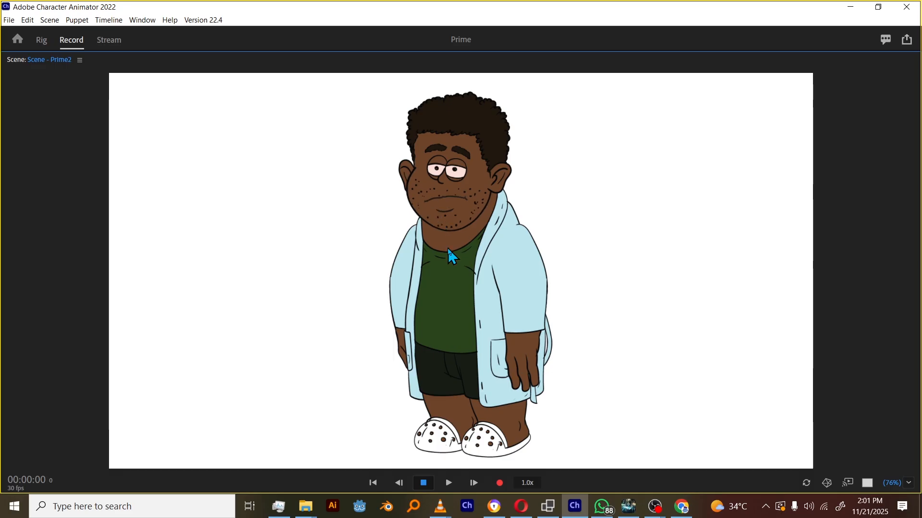
pyautogui.press('`')
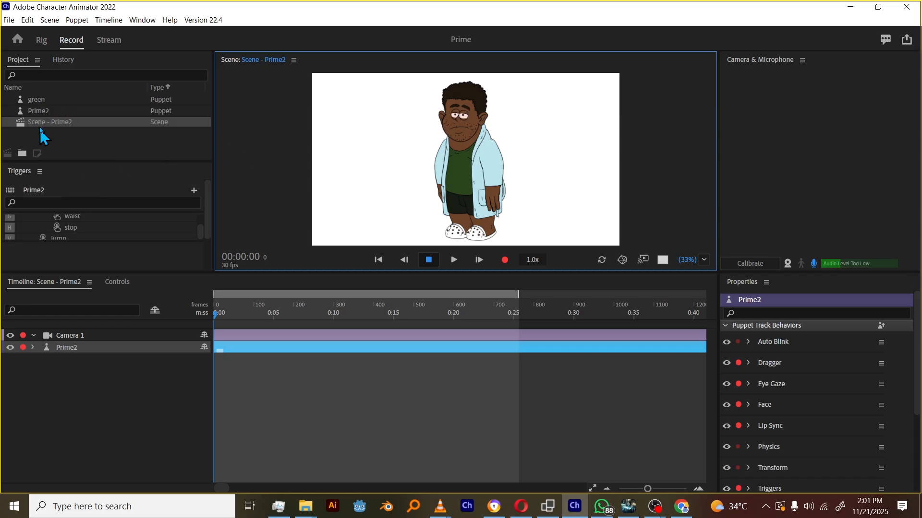
# Step: Generate performance controls for the Prime2 puppet, look through its triggers, and return to the scene timeline
pyautogui.click(81, 347)
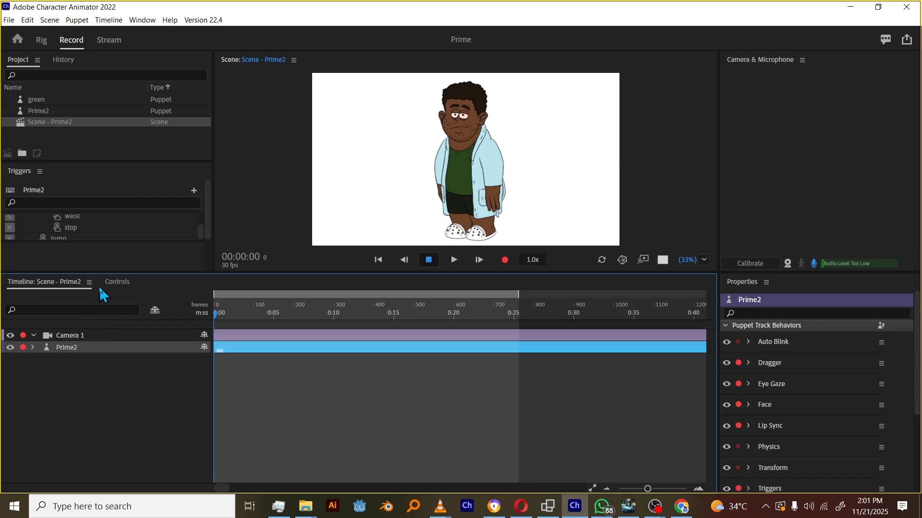
pyautogui.click(117, 282)
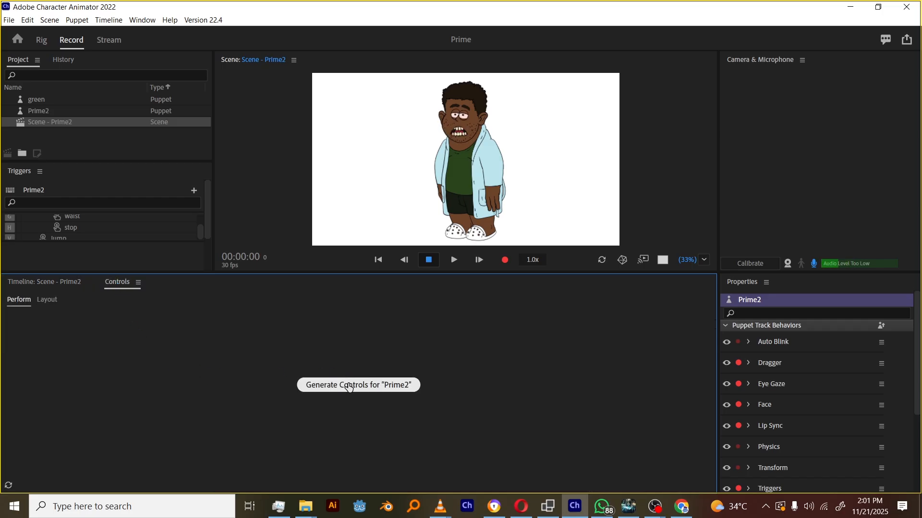
pyautogui.click(348, 384)
pyautogui.scroll(-2, 304, 417)
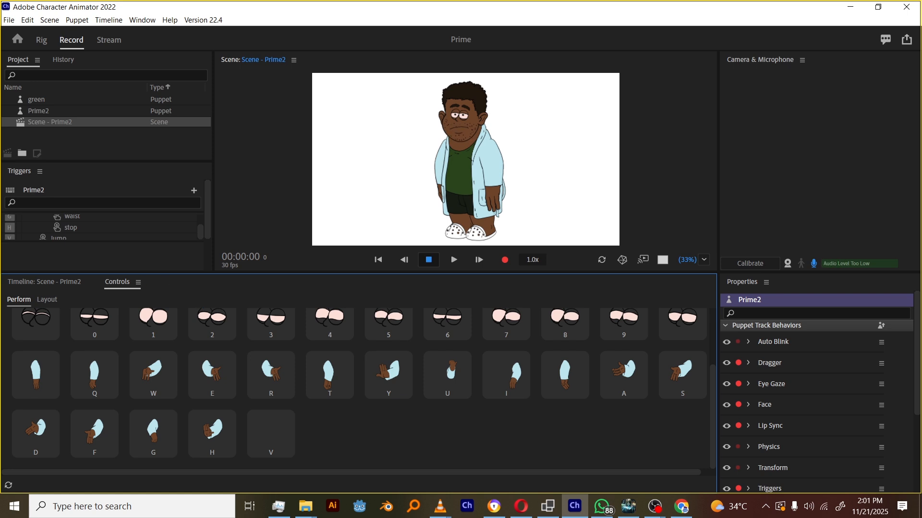
pyautogui.click(60, 283)
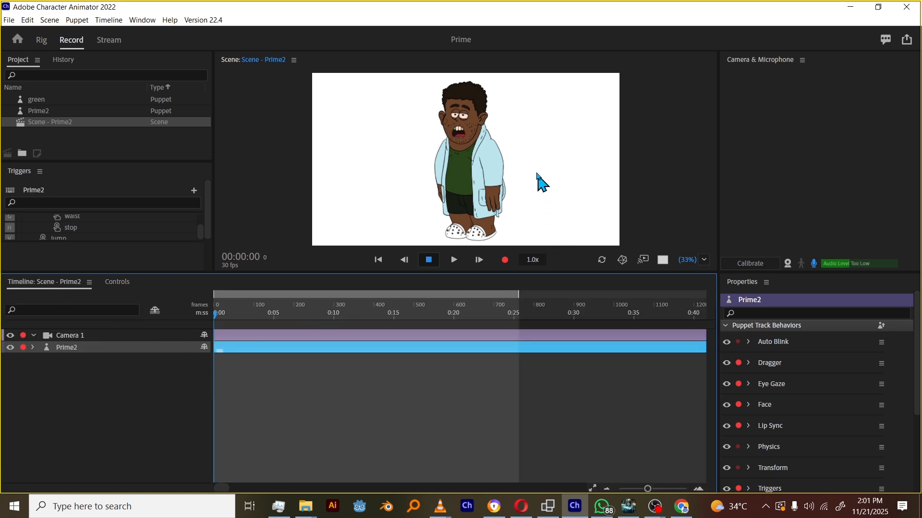
# Step: Compare the Prime2 puppet's live movement in the enlarged scene preview with the normal workspace showing the camera feed
pyautogui.press('`')
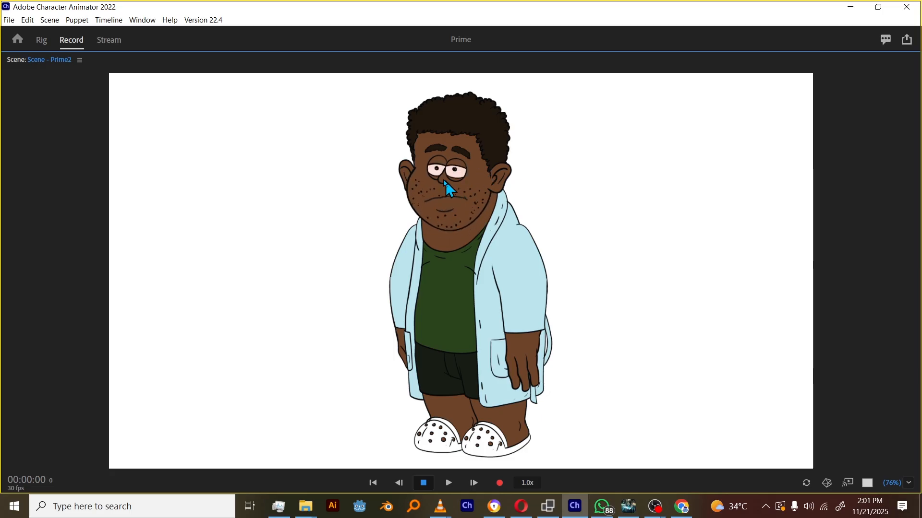
pyautogui.press('`')
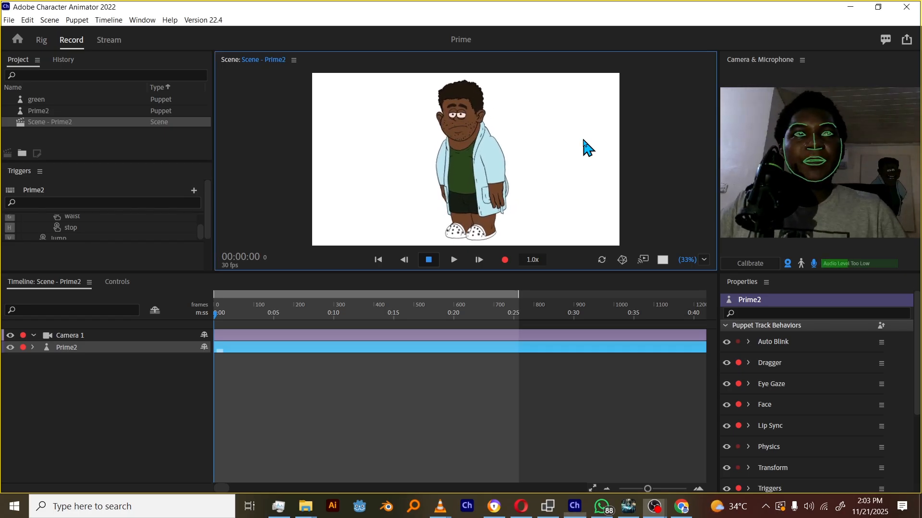
pyautogui.press('`')
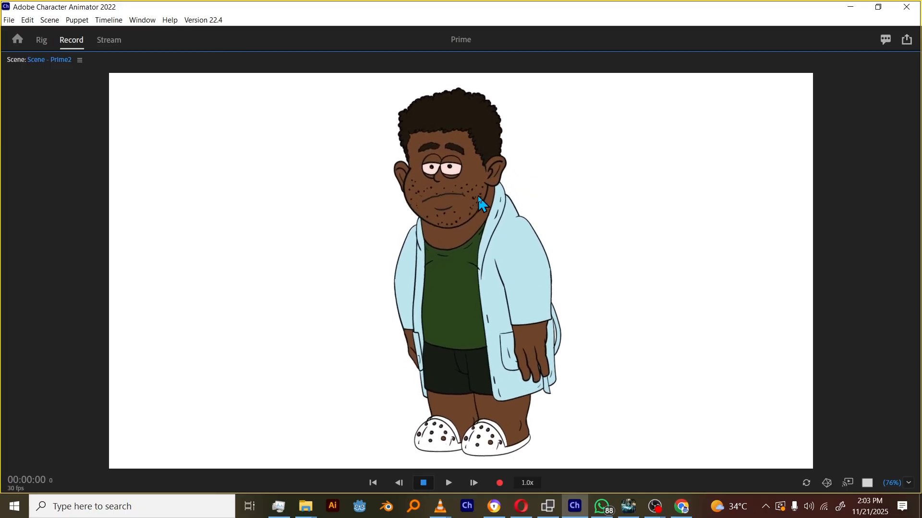
pyautogui.press('`')
pyautogui.press('`')
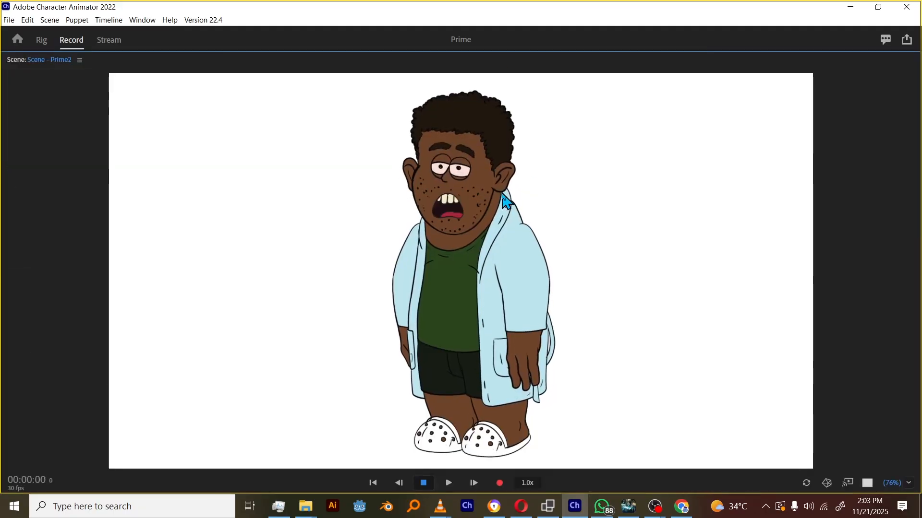
pyautogui.press('`')
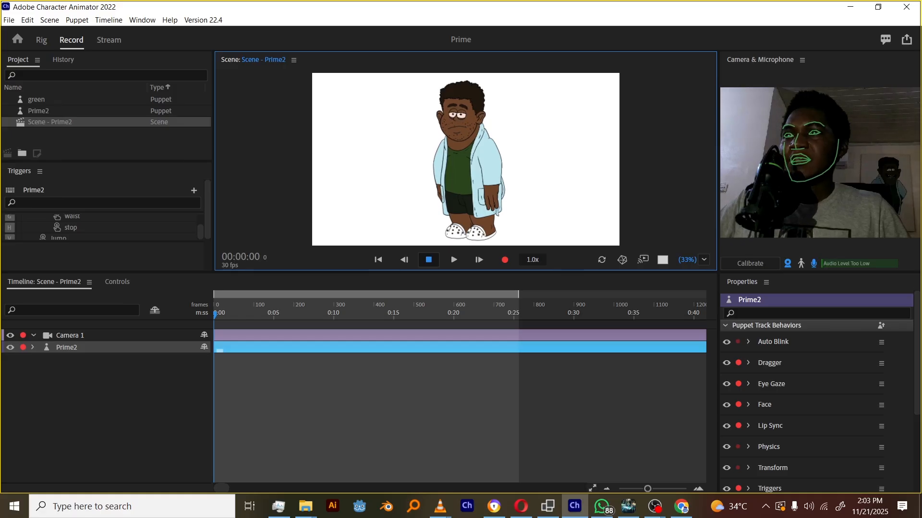
pyautogui.press('`')
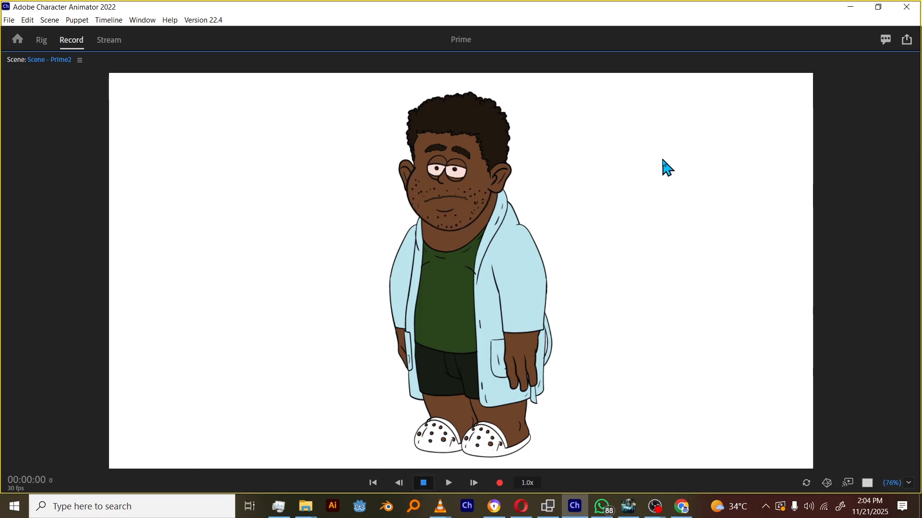
pyautogui.press('`')
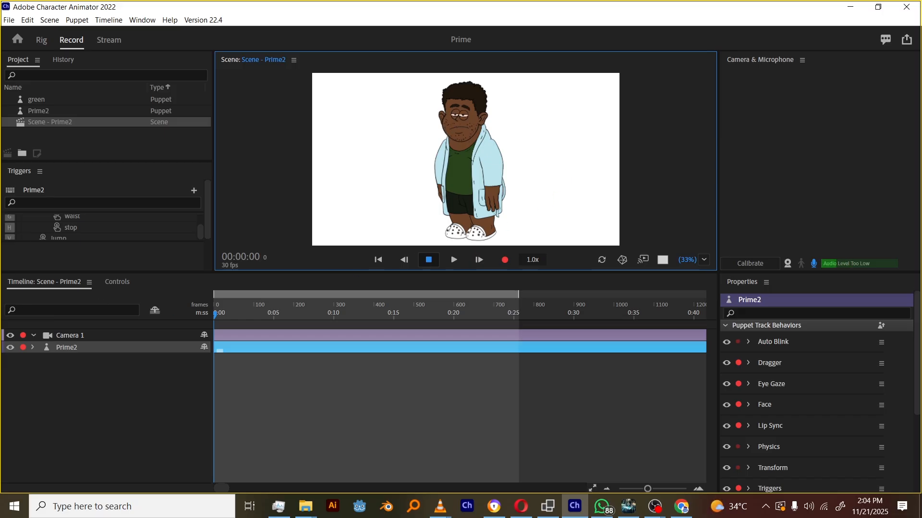
# Step: Switch to OBS Studio, move its window aside to show the CH scene setup, and return to Character Animator
pyautogui.hotkey('alt', 'Tab')
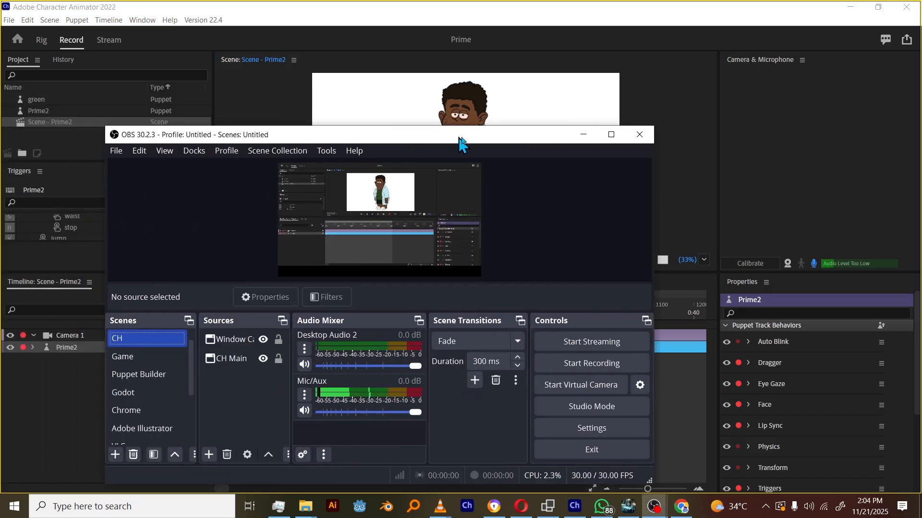
pyautogui.moveTo(461, 142); pyautogui.dragTo(611, 135)
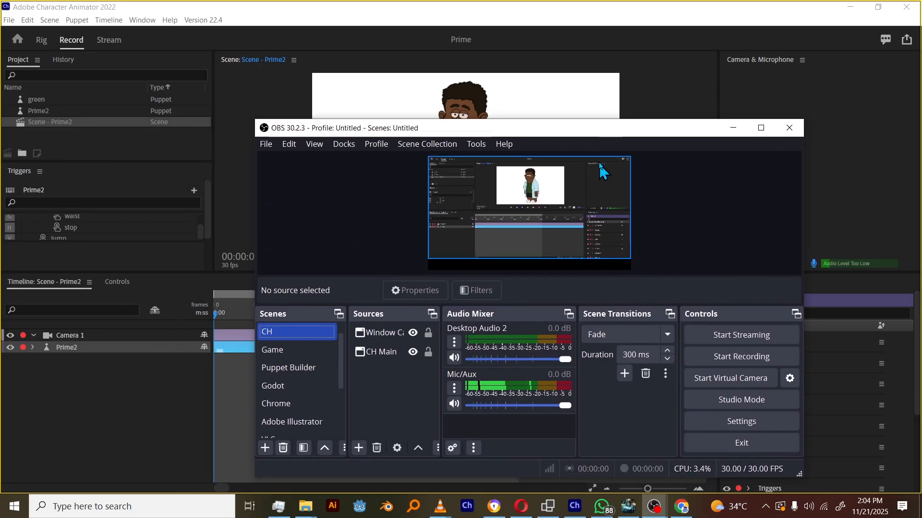
pyautogui.moveTo(599, 131); pyautogui.dragTo(616, 122)
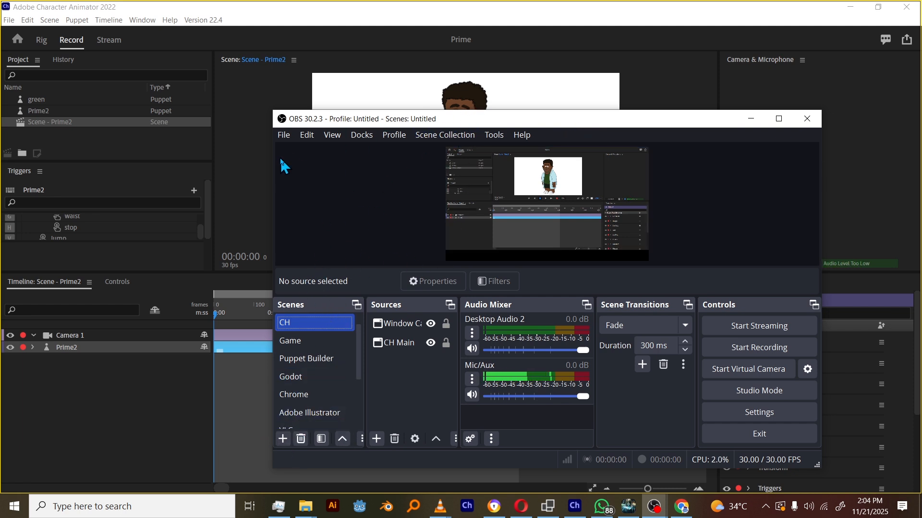
pyautogui.click(508, 29)
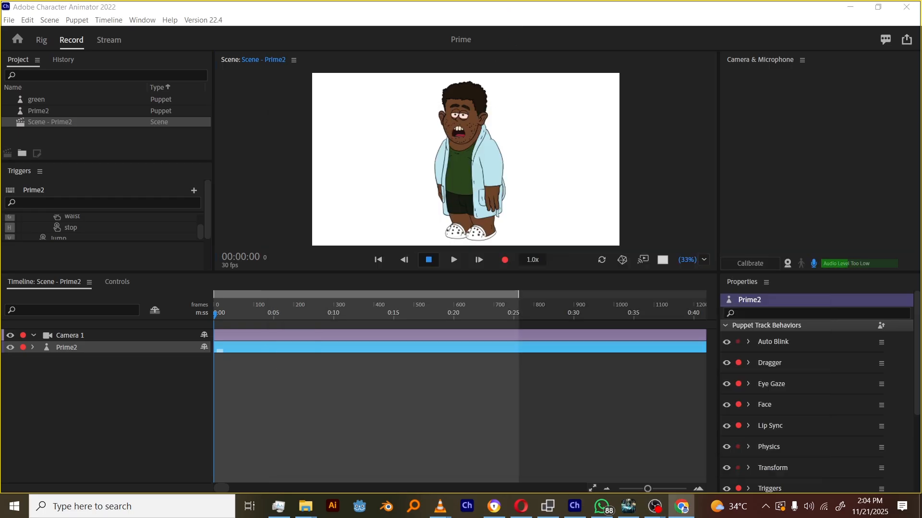
# Step: Review the Keystroke Mirror for Windows product page in Chrome and check the window list in the Keystroke Mirror app
pyautogui.moveTo(0, 10); pyautogui.dragTo(799, 10)
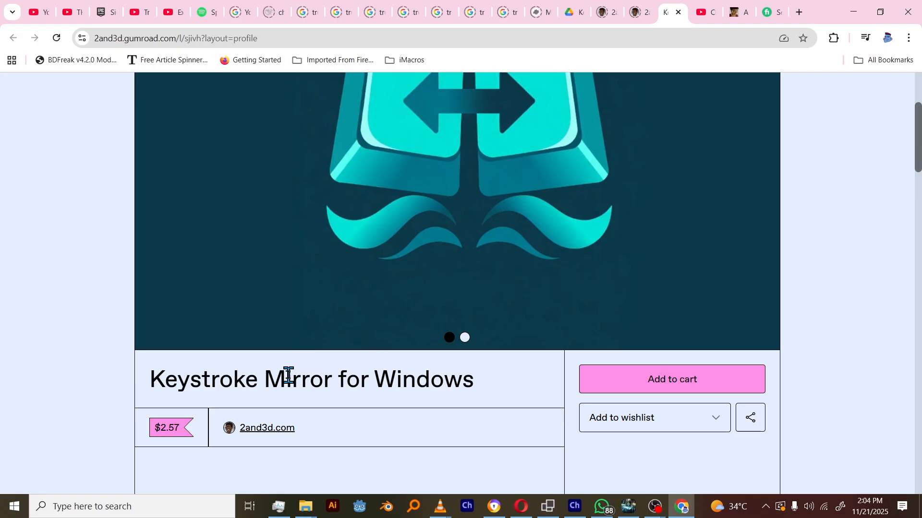
pyautogui.scroll(4, 496, 183)
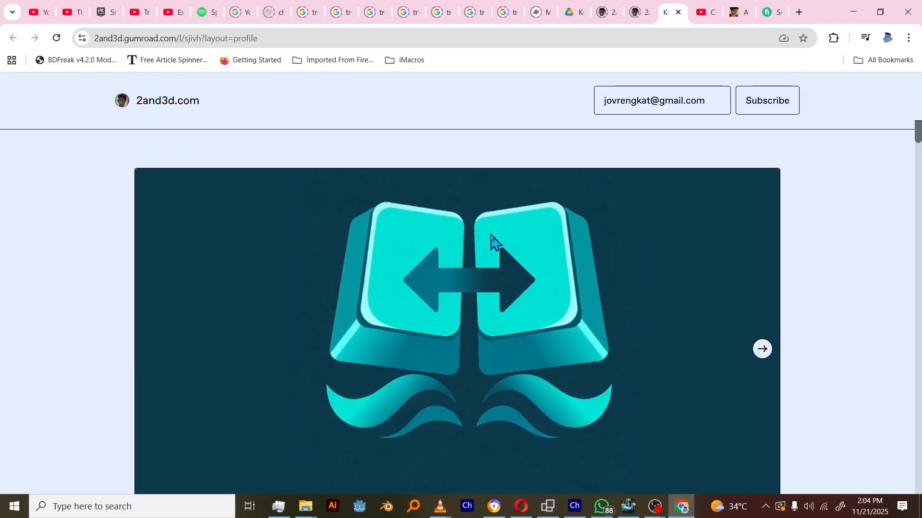
pyautogui.scroll(-1, 494, 243)
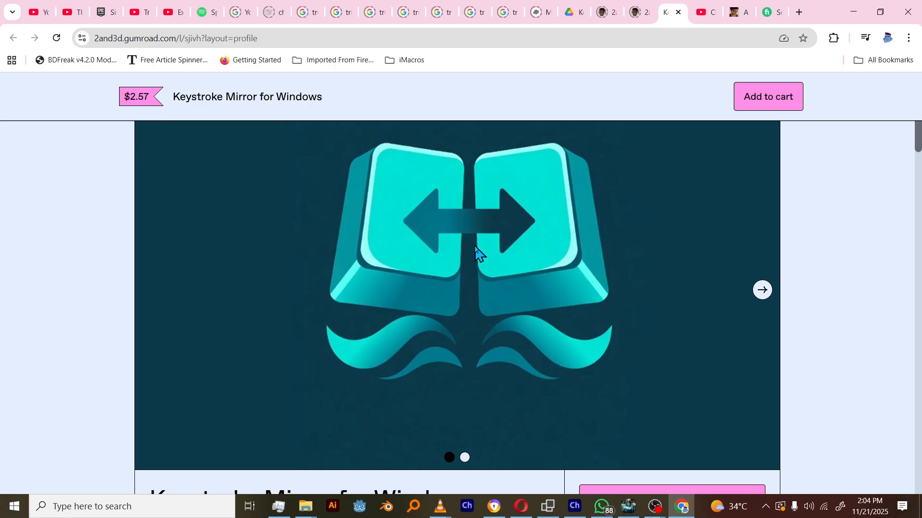
pyautogui.scroll(-6, 500, 264)
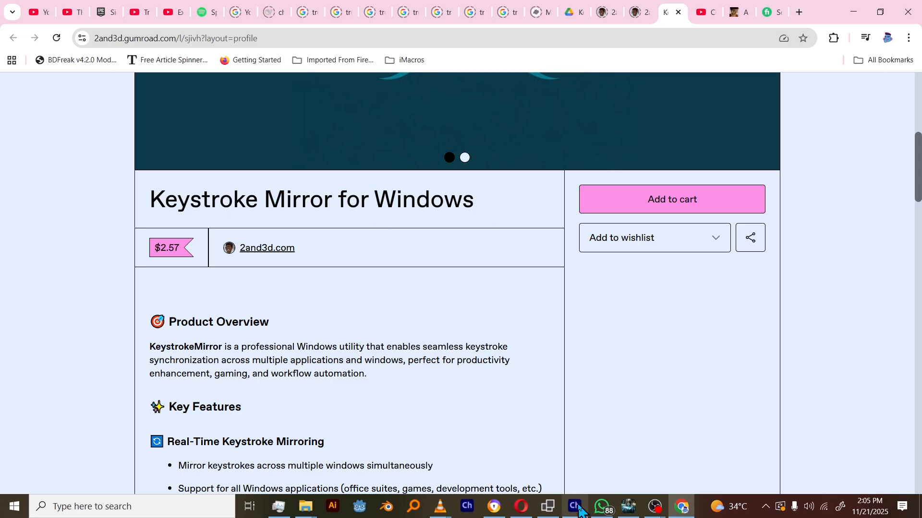
pyautogui.click(548, 507)
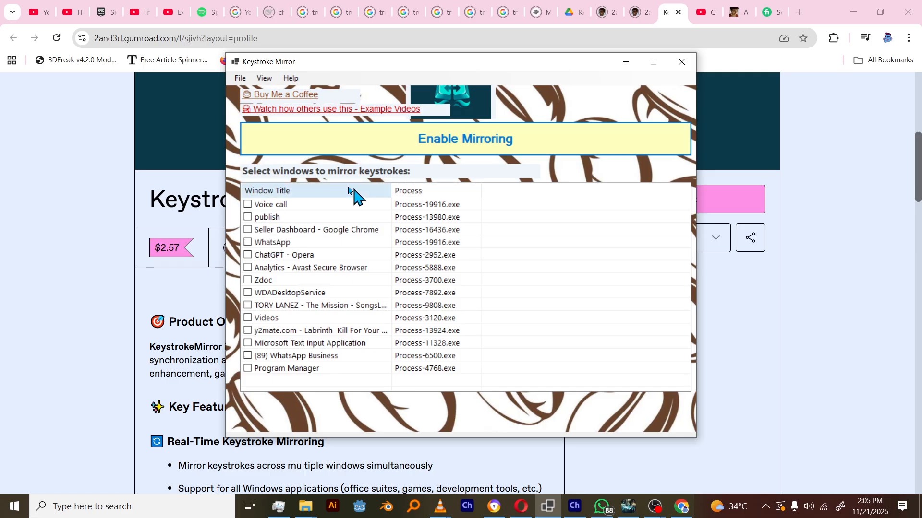
pyautogui.click(70, 243)
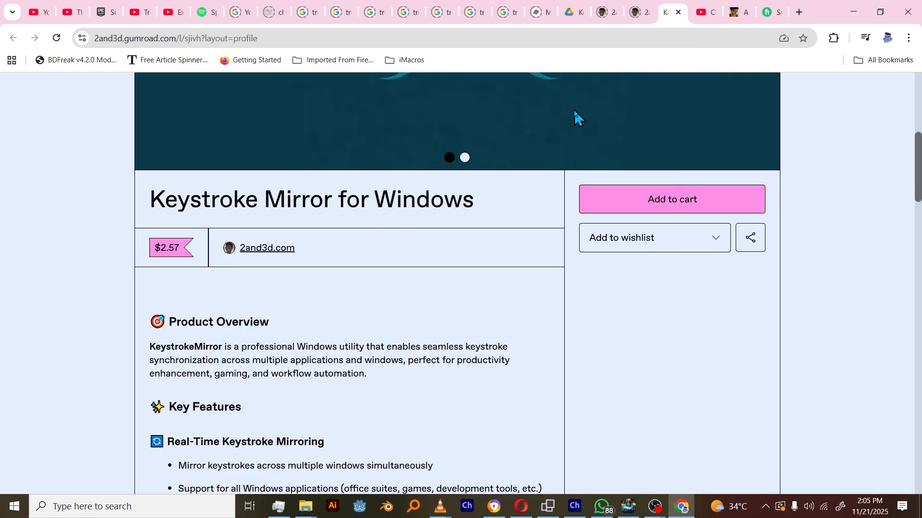
# Step: View the 2and3d Exclusive Membership page on Gumroad
pyautogui.click(637, 13)
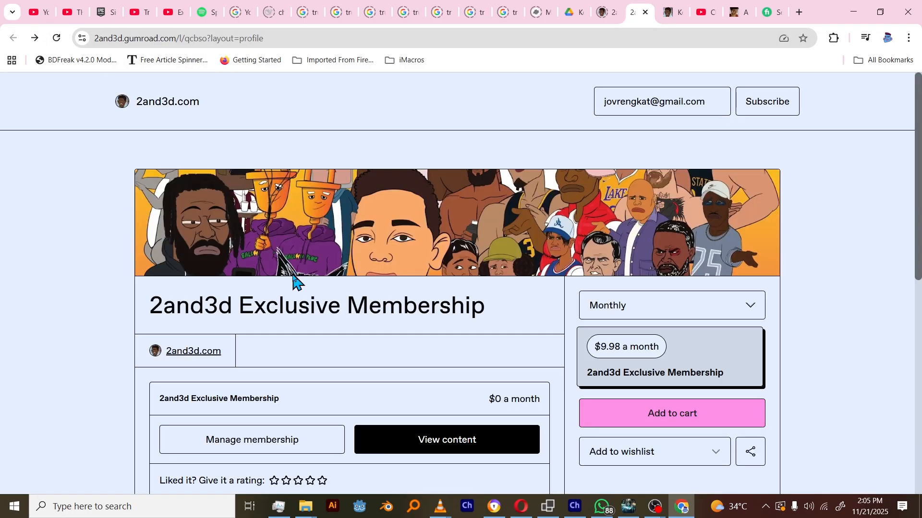
pyautogui.scroll(-4, 403, 295)
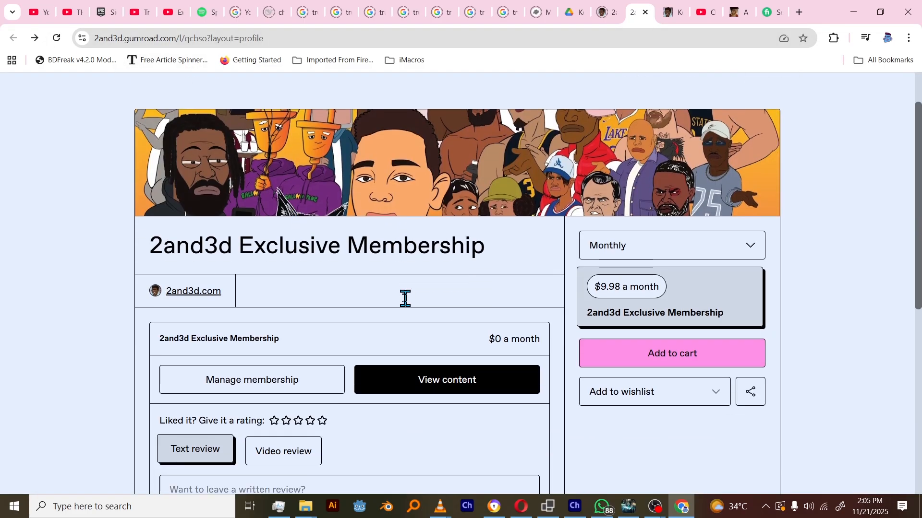
pyautogui.scroll(4, 357, 296)
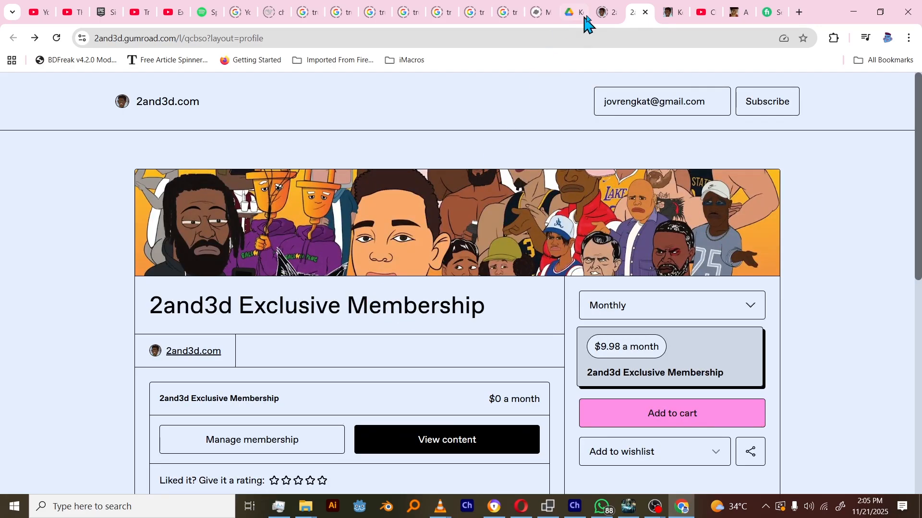
# Step: Browse the Character Animator puppet listings in the 2and3d.com store and return to the Exclusive Membership page
pyautogui.click(605, 14)
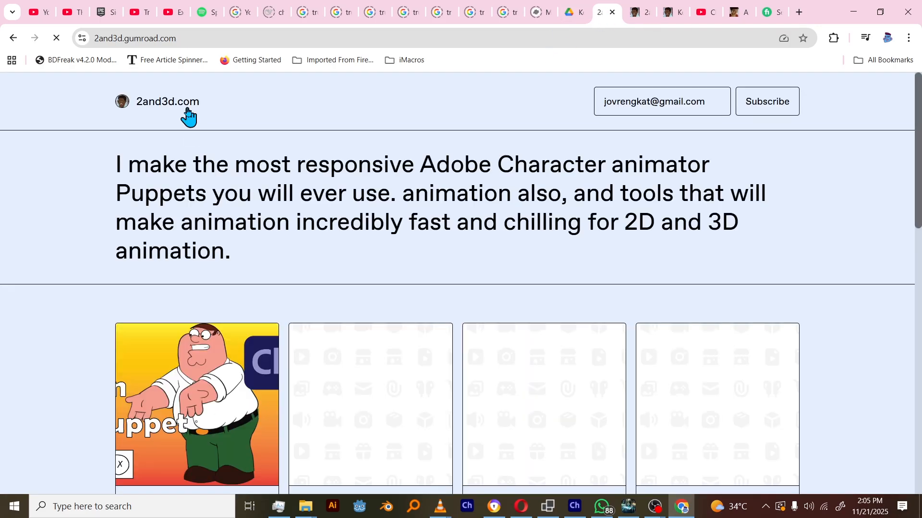
pyautogui.scroll(-4, 269, 240)
pyautogui.scroll(-8, 412, 223)
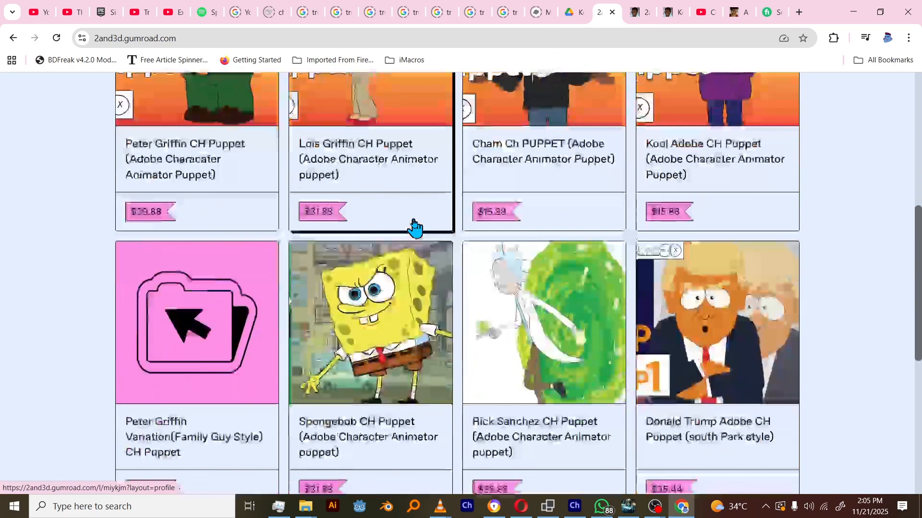
pyautogui.scroll(4, 377, 228)
pyautogui.scroll(-4, 355, 263)
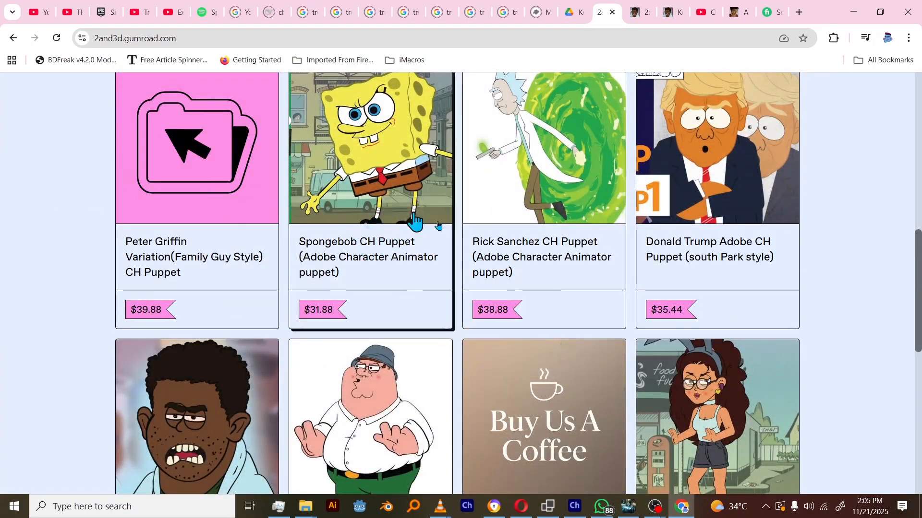
pyautogui.scroll(-3, 379, 303)
pyautogui.scroll(-3, 375, 261)
pyautogui.scroll(5, 375, 261)
pyautogui.scroll(5, 454, 223)
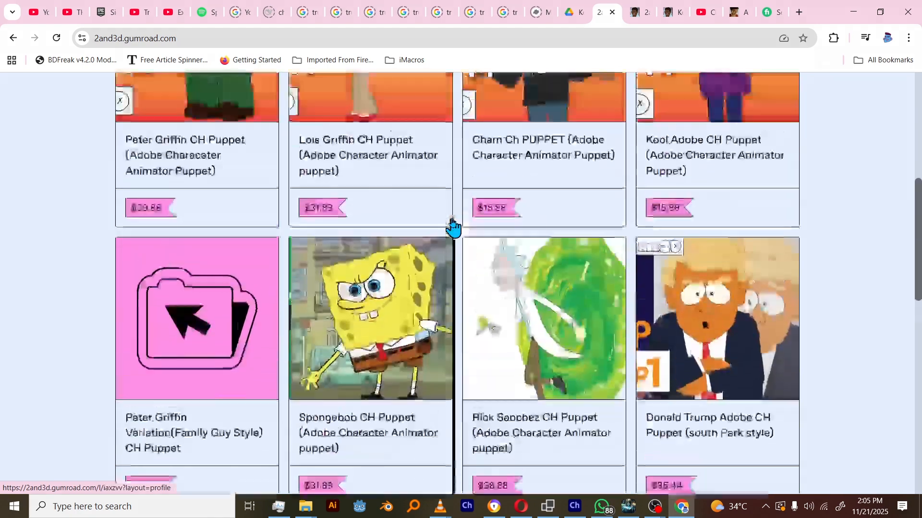
pyautogui.click(638, 15)
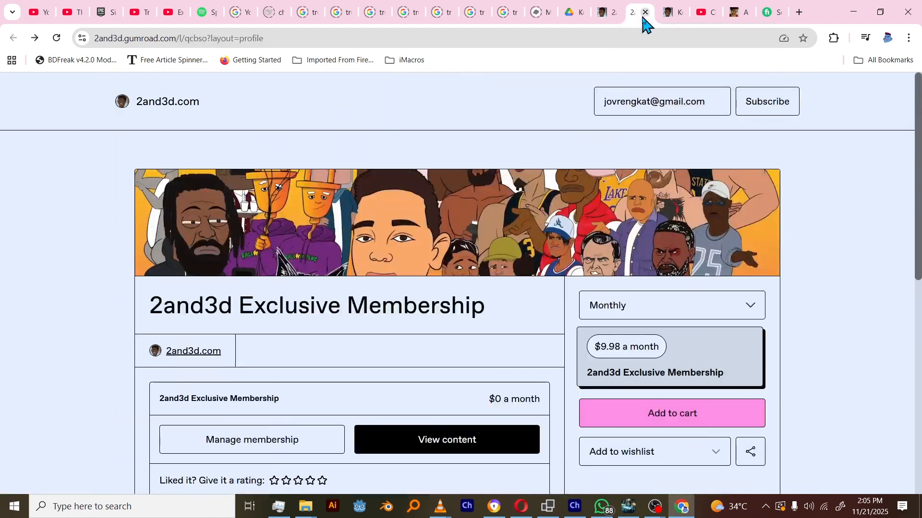
# Step: Switch from the Keystroke Mirror product page back to Character Animator and preview the Prime2 scene in a maximized panel
pyautogui.click(665, 14)
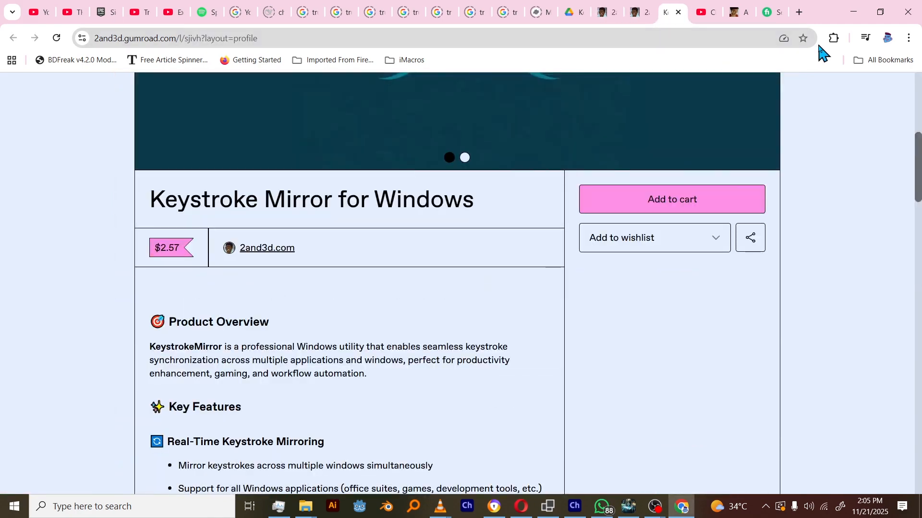
pyautogui.click(681, 506)
pyautogui.click(734, 29)
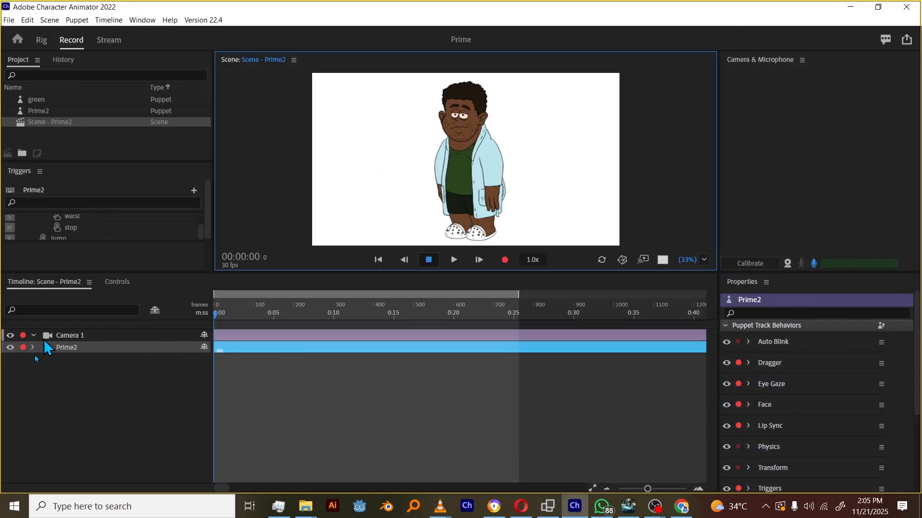
pyautogui.press('`')
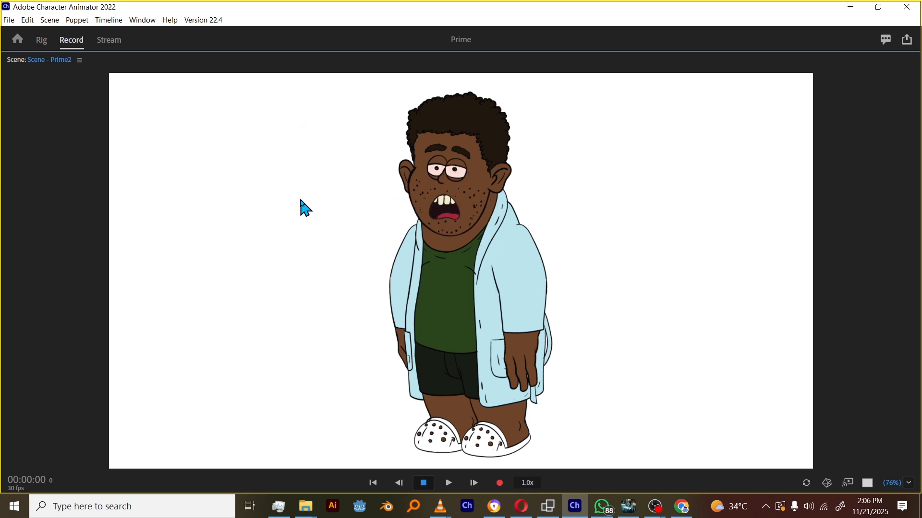
pyautogui.press('`')
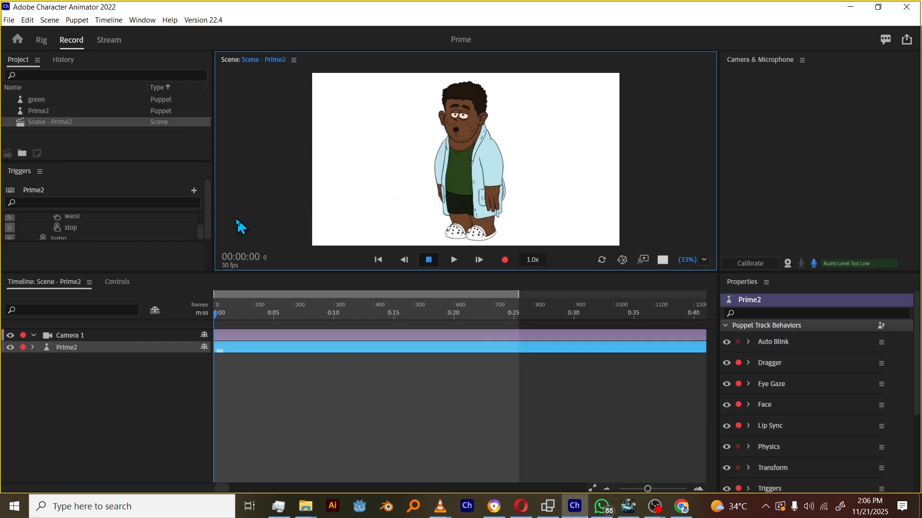
# Step: Place the green puppet below Prime2 in the timeline with its scale set to 128%, and reselect the Prime2 track
pyautogui.click(37, 99)
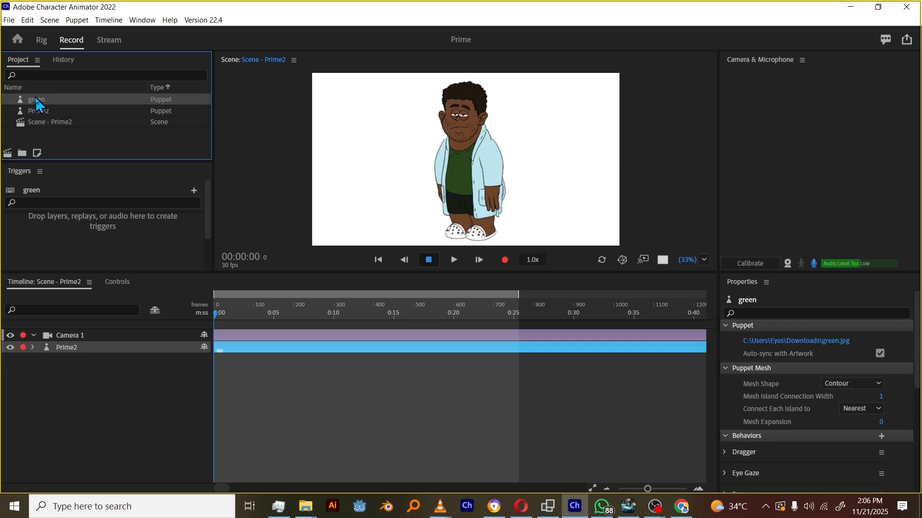
pyautogui.moveTo(36, 99); pyautogui.dragTo(61, 359)
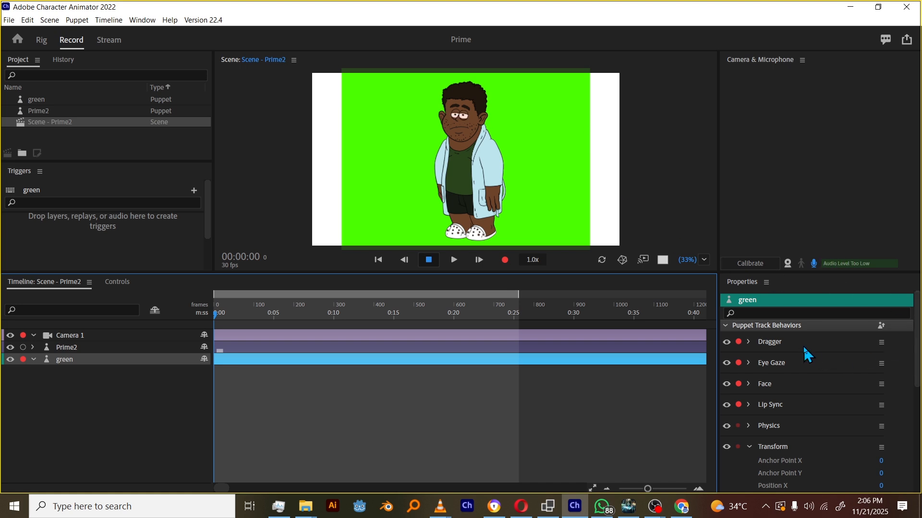
pyautogui.scroll(-5, 802, 371)
pyautogui.scroll(2, 799, 367)
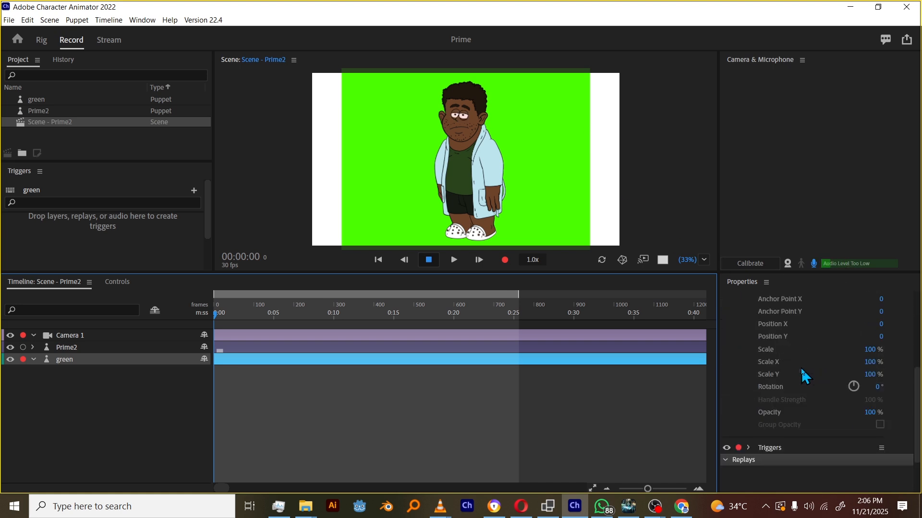
pyautogui.click(872, 351)
pyautogui.moveTo(872, 351)
pyautogui.mouseDown()
pyautogui.moveTo(892, 346)
pyautogui.moveTo(884, 344)
pyautogui.mouseUp()
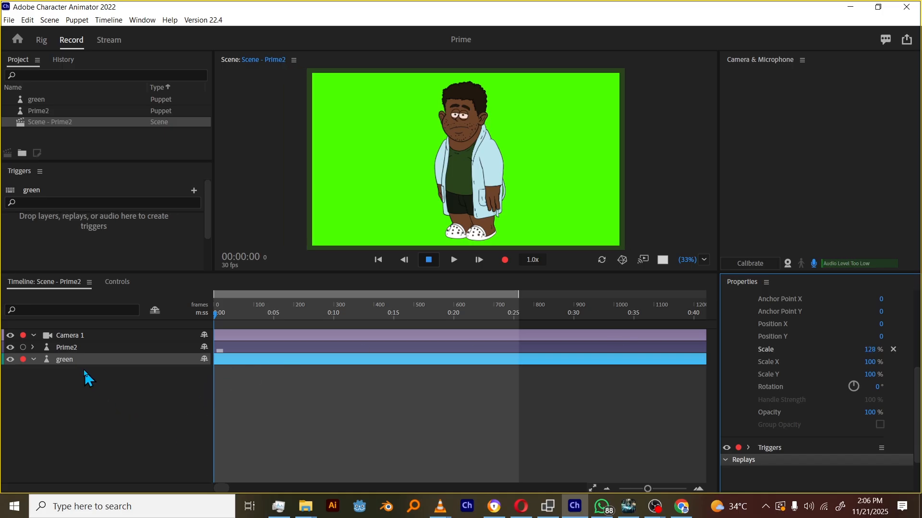
pyautogui.click(75, 346)
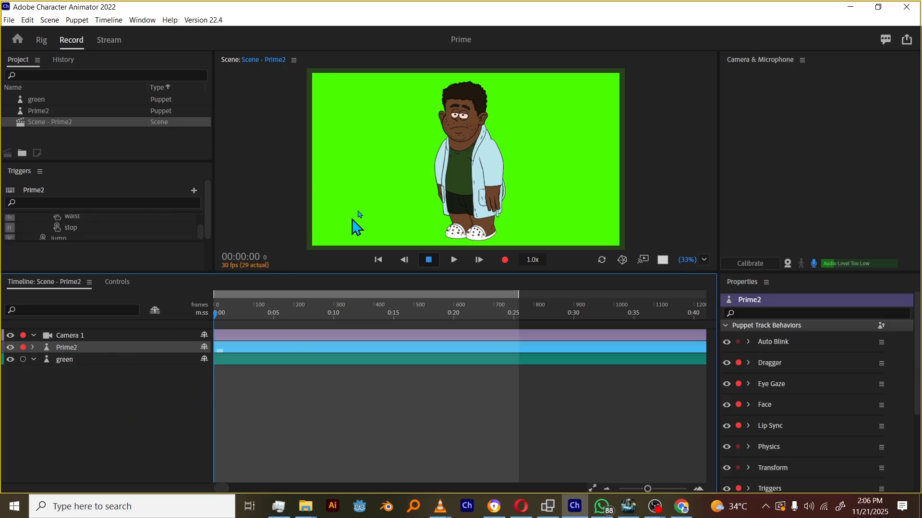
pyautogui.moveTo(512, 179); pyautogui.dragTo(514, 144)
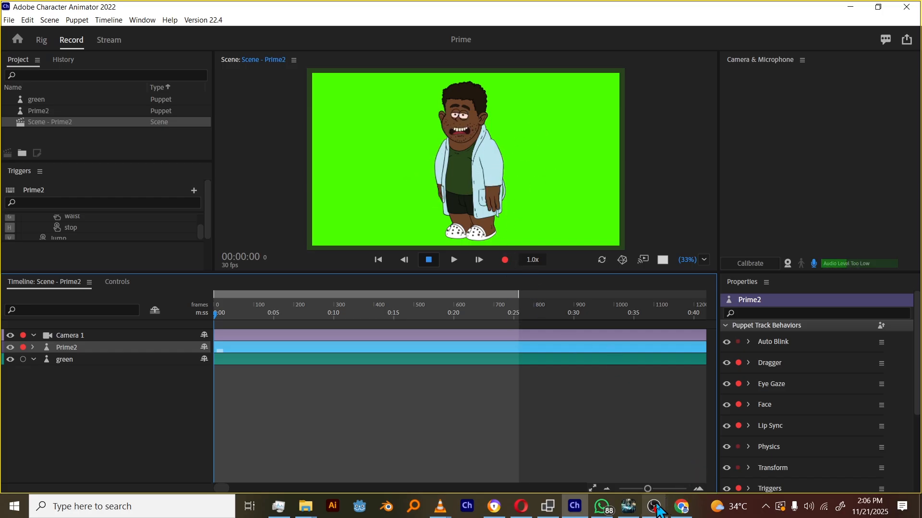
# Step: Switch to OBS Studio and add a new scene named Gamec
pyautogui.moveTo(658, 509)
pyautogui.click(675, 463)
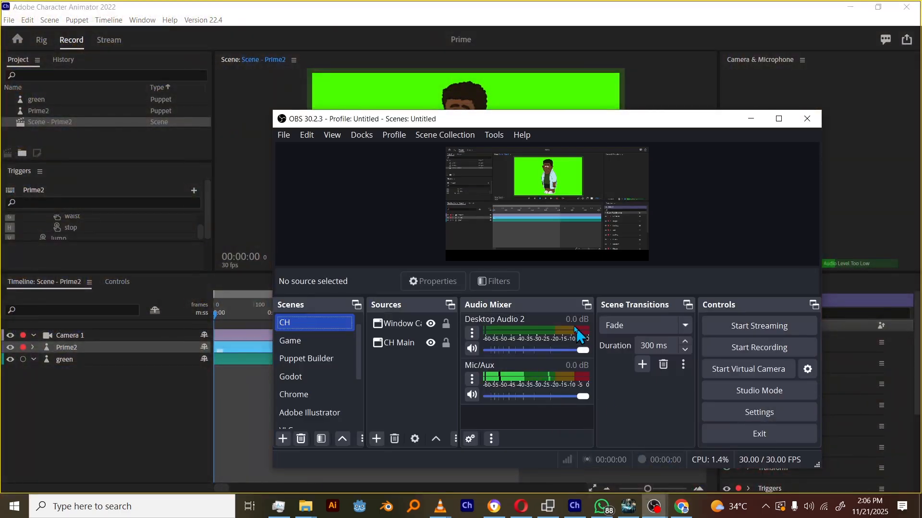
pyautogui.click(283, 439)
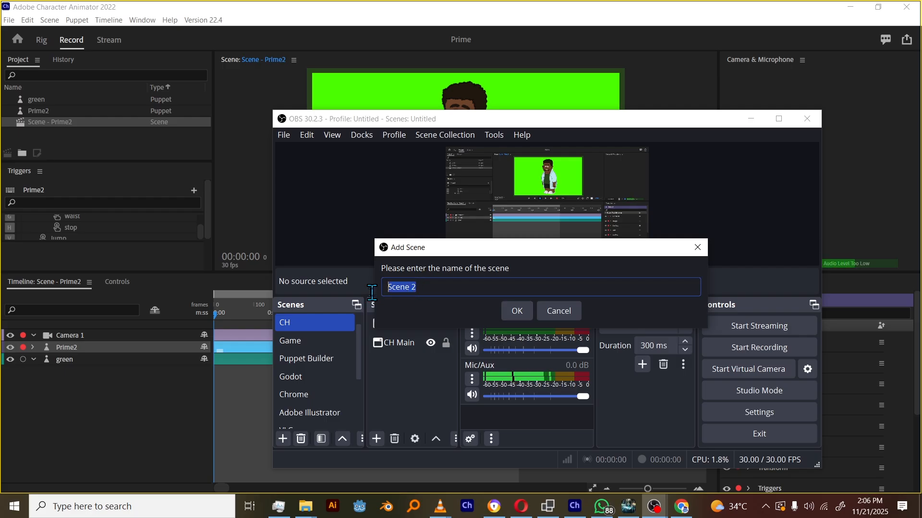
pyautogui.write('st')
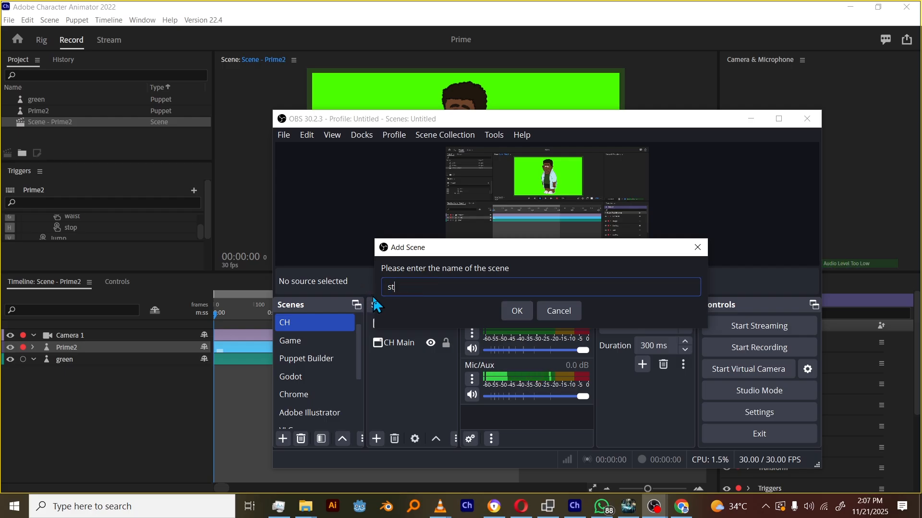
pyautogui.write('e')
pyautogui.press('BackSpace')
pyautogui.press('BackSpace')
pyautogui.press('BackSpace')
pyautogui.write('Gmec')
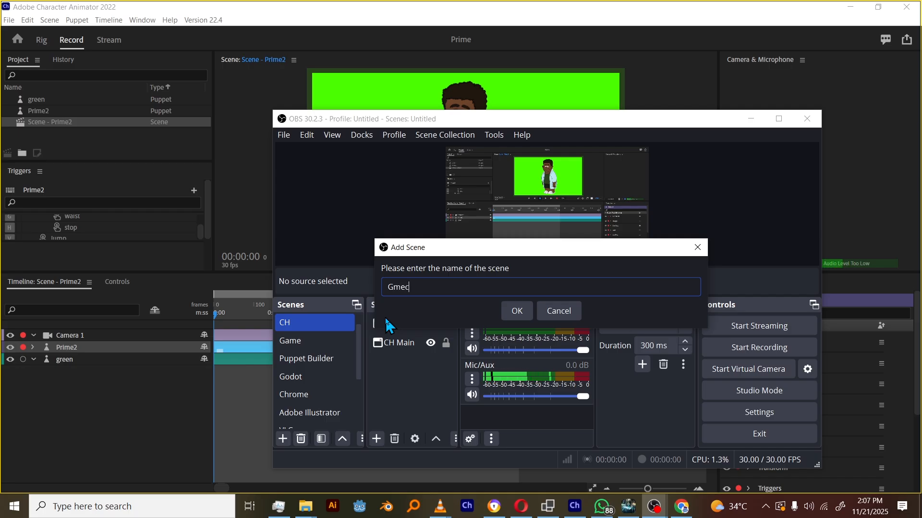
pyautogui.click(391, 287)
pyautogui.write('a')
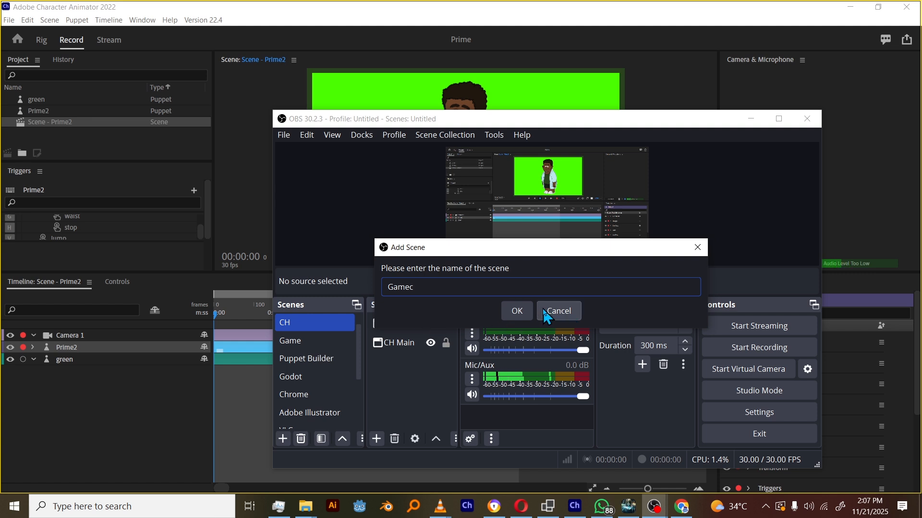
pyautogui.click(516, 311)
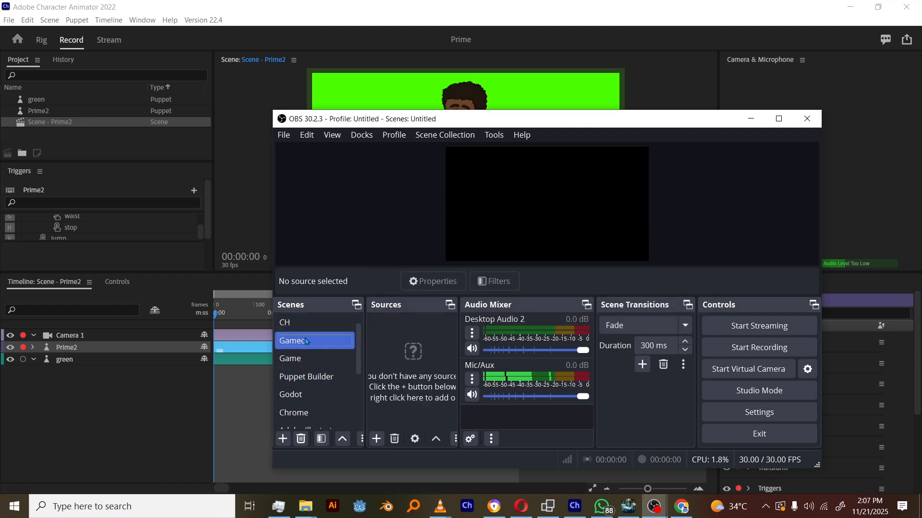
# Step: Bring the Injustice 2 game window to the front and move it down enough to uncover the taskbar
pyautogui.click(376, 440)
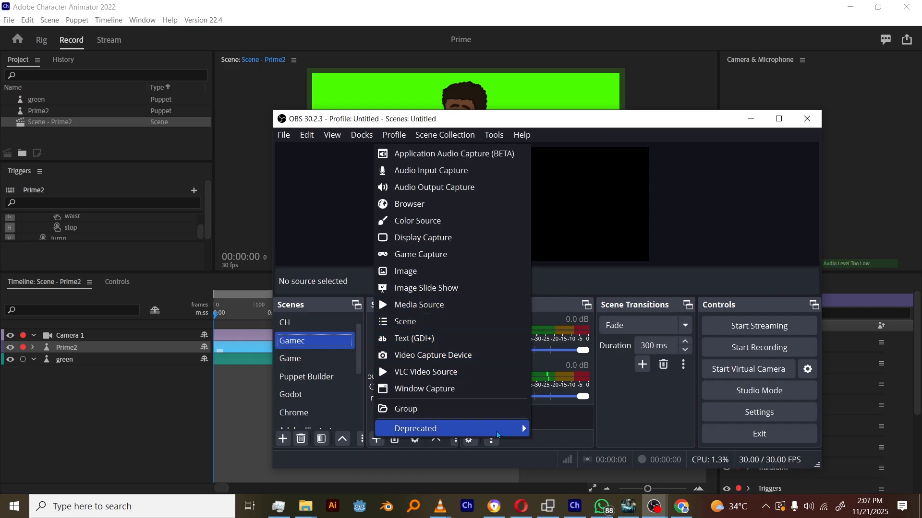
pyautogui.click(623, 133)
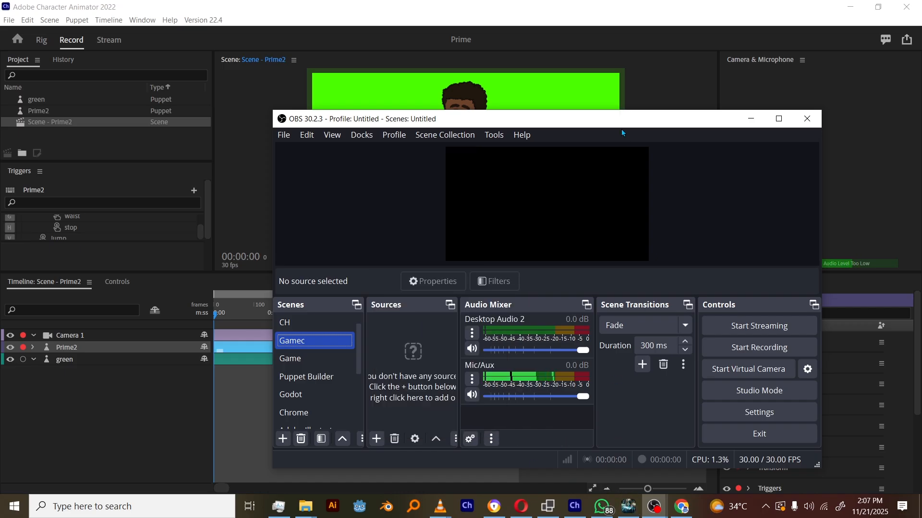
pyautogui.moveTo(626, 506)
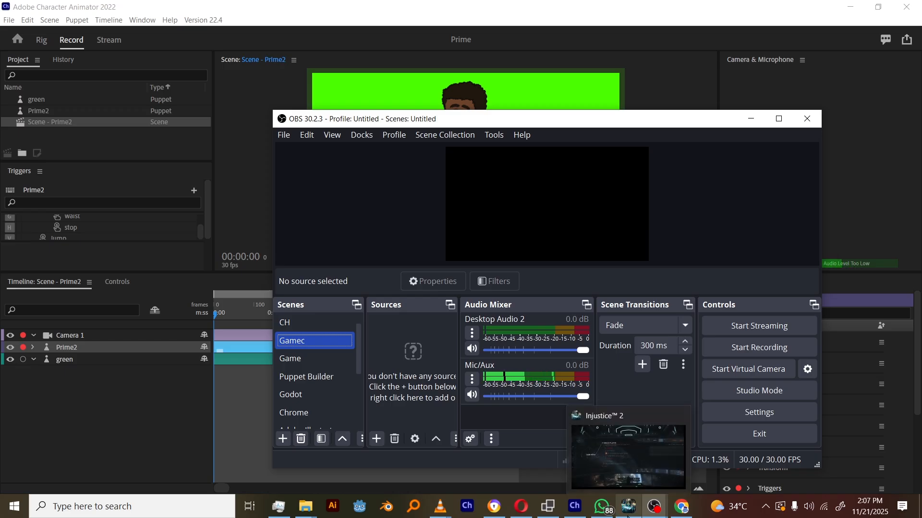
pyautogui.click(628, 514)
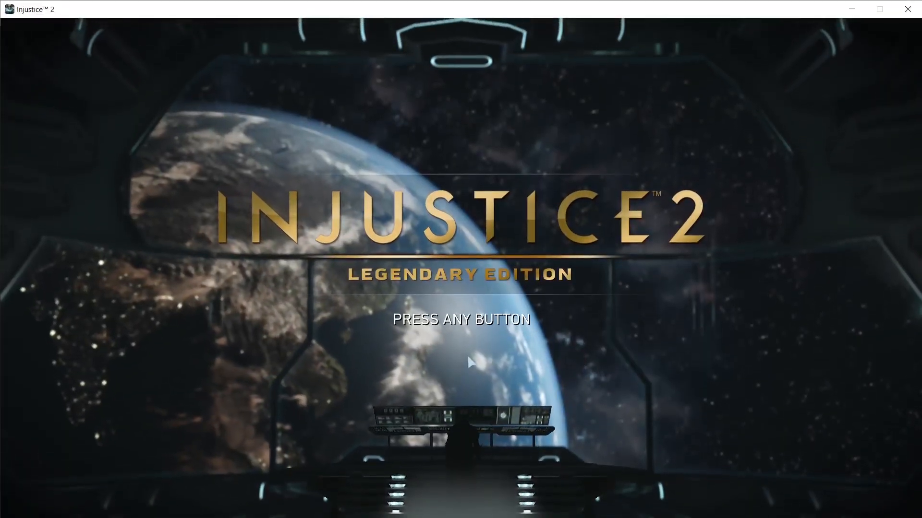
pyautogui.moveTo(416, 9); pyautogui.dragTo(422, 33)
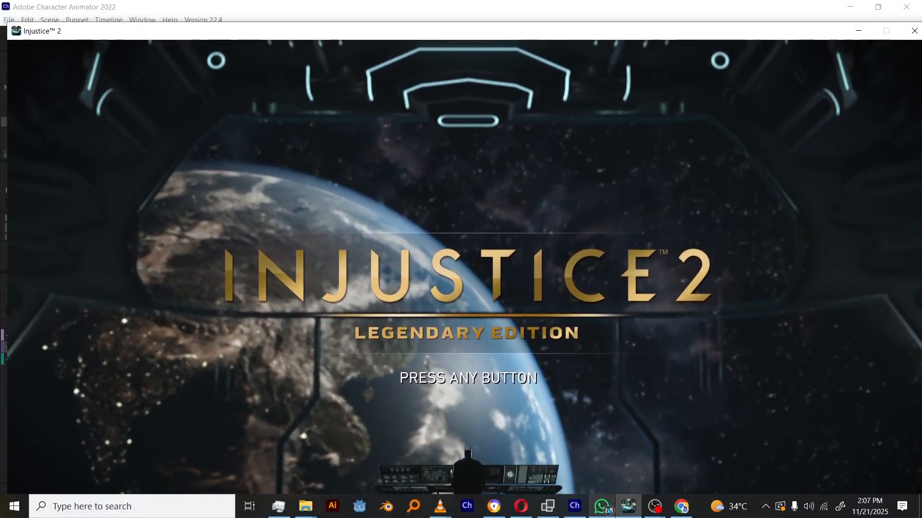
# Step: Return to OBS Studio and add a Window Capture source named IJ to the Gamec scene, capturing the Injustice 2 window
pyautogui.moveTo(655, 506)
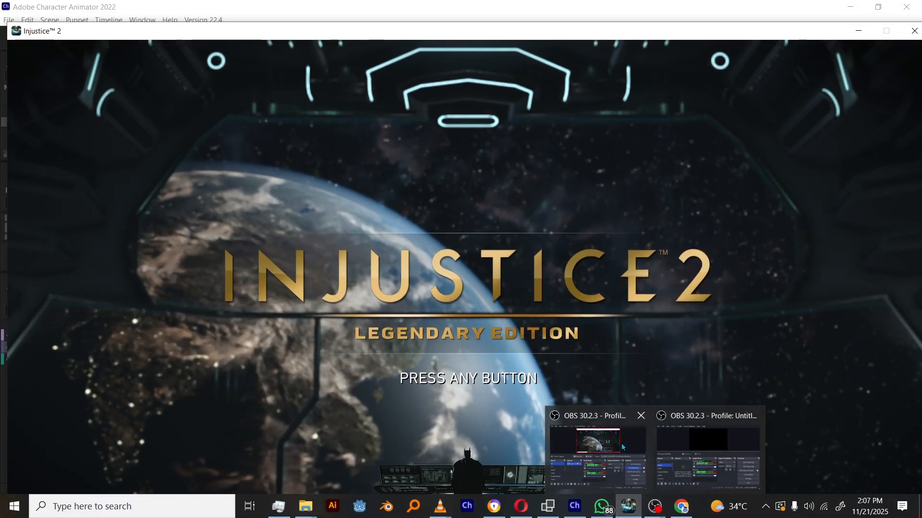
pyautogui.click(670, 451)
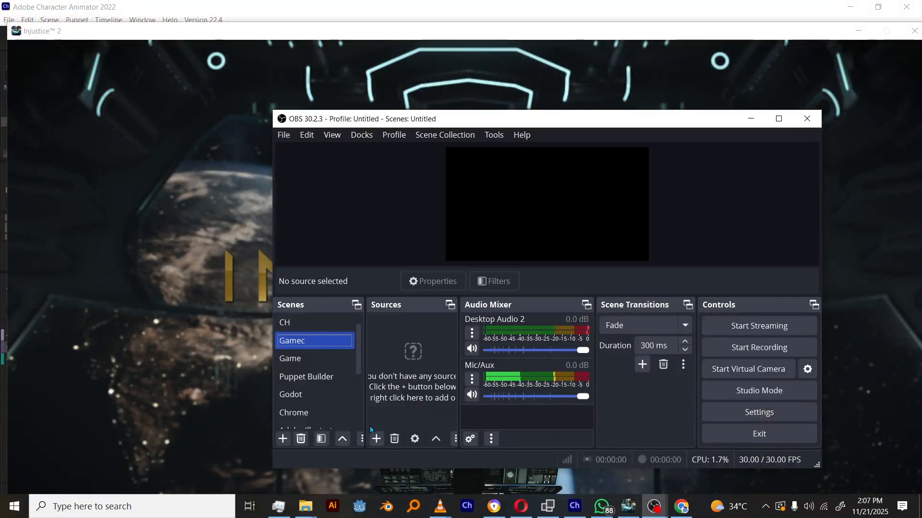
pyautogui.click(377, 439)
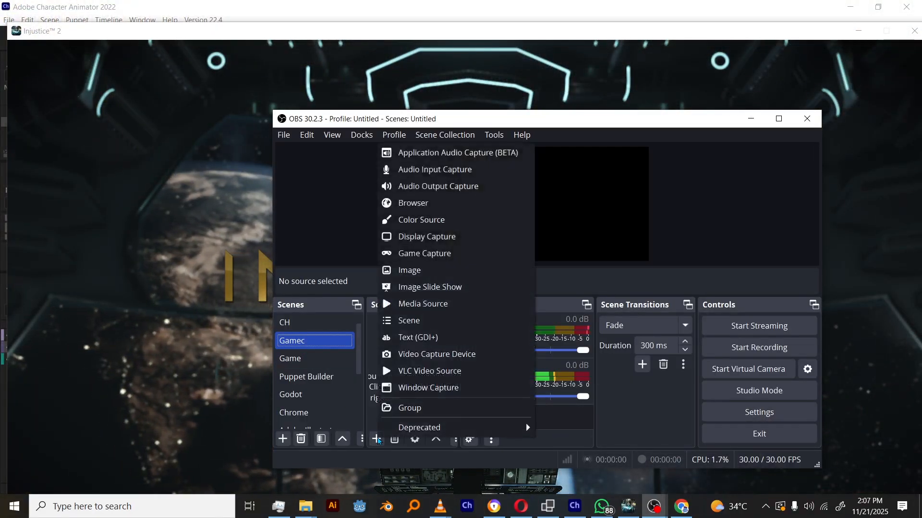
pyautogui.click(428, 388)
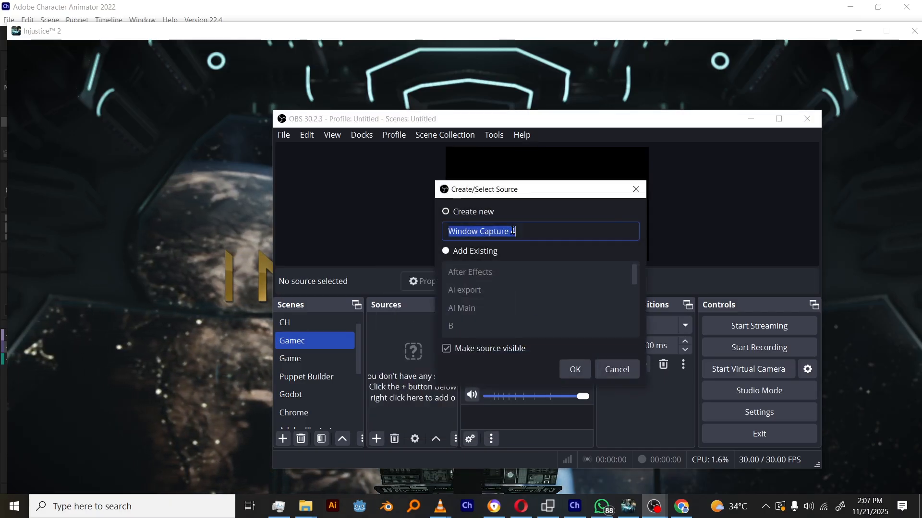
pyautogui.write('IJ')
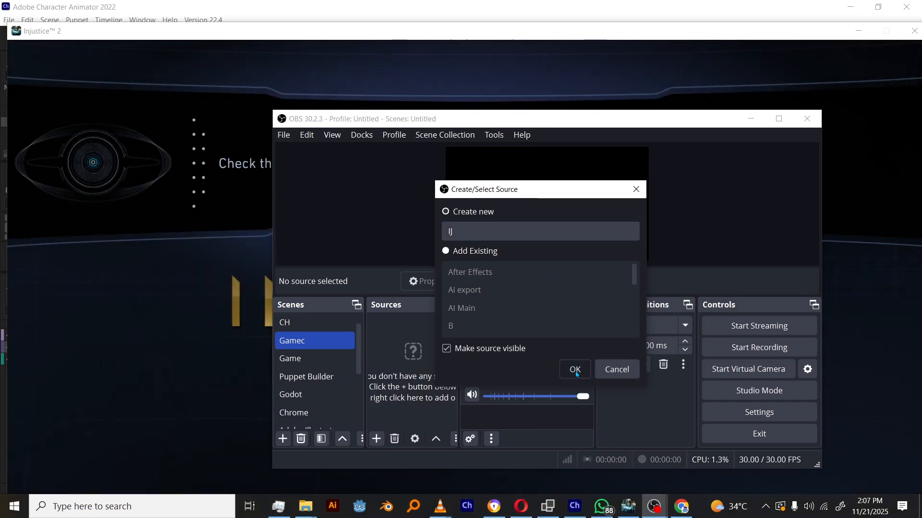
pyautogui.click(575, 370)
pyautogui.click(494, 301)
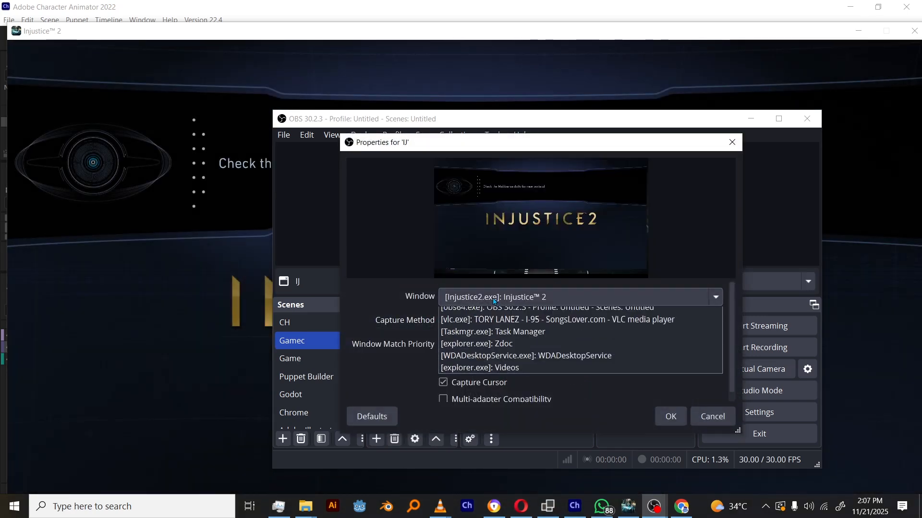
pyautogui.click(499, 319)
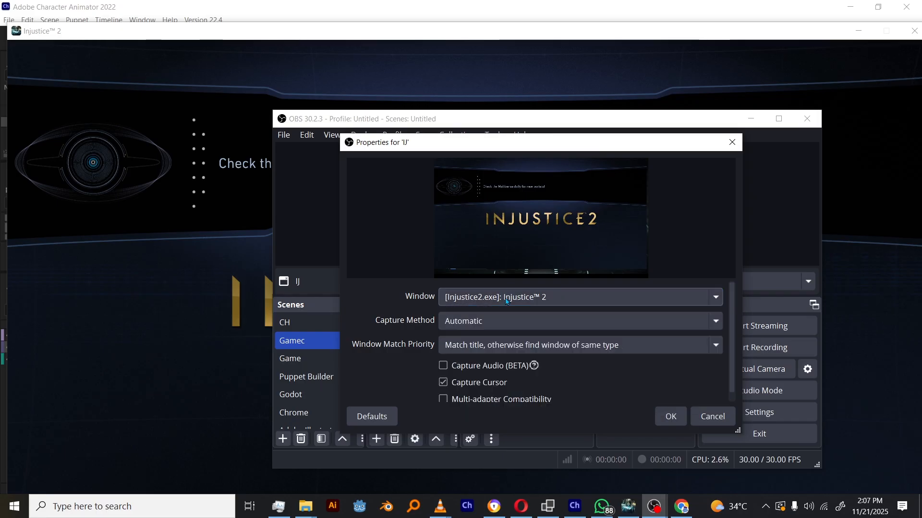
pyautogui.click(505, 303)
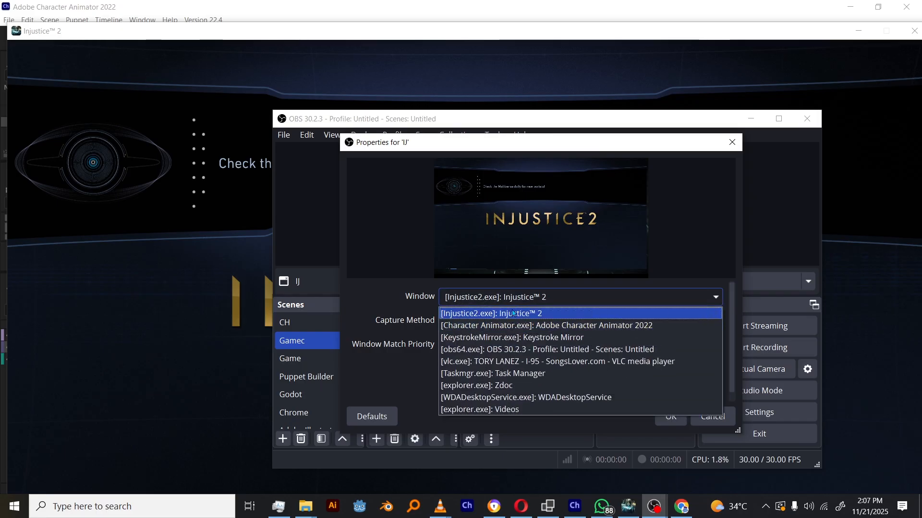
pyautogui.click(514, 313)
pyautogui.click(670, 416)
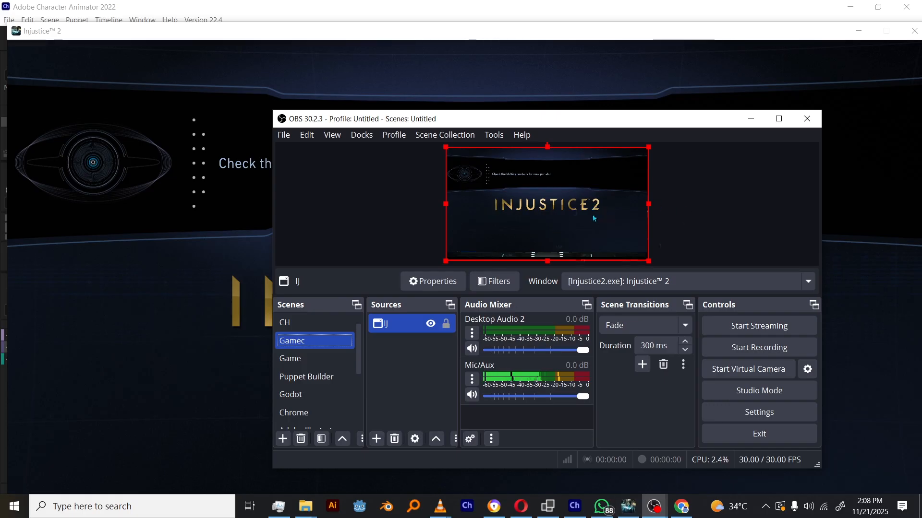
# Step: Add a Window Capture source named Chtest to the Gamec scene, capturing the Adobe Character Animator 2022 window
pyautogui.click(376, 439)
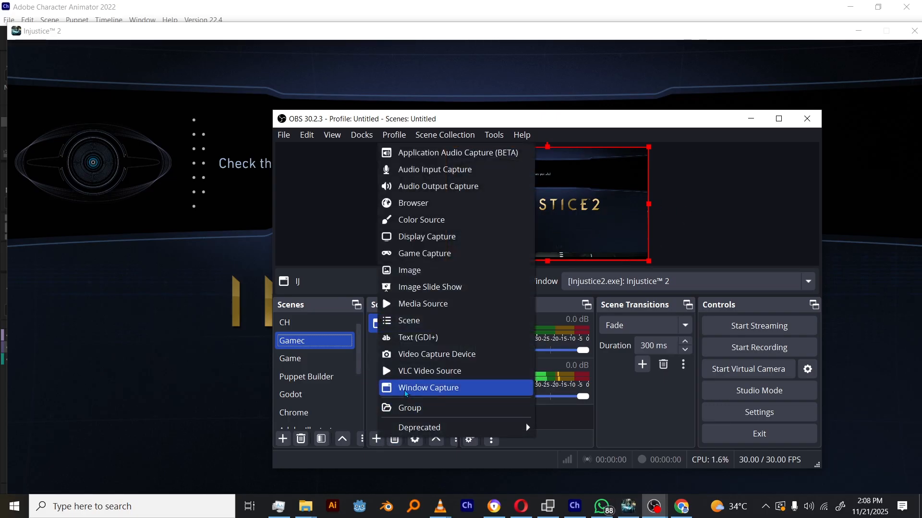
pyautogui.click(406, 391)
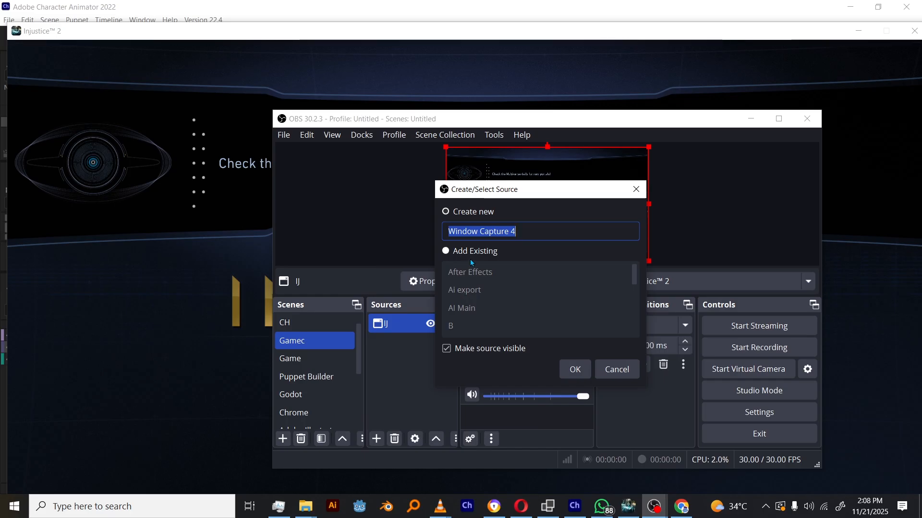
pyautogui.write('Ch')
pyautogui.click(580, 371)
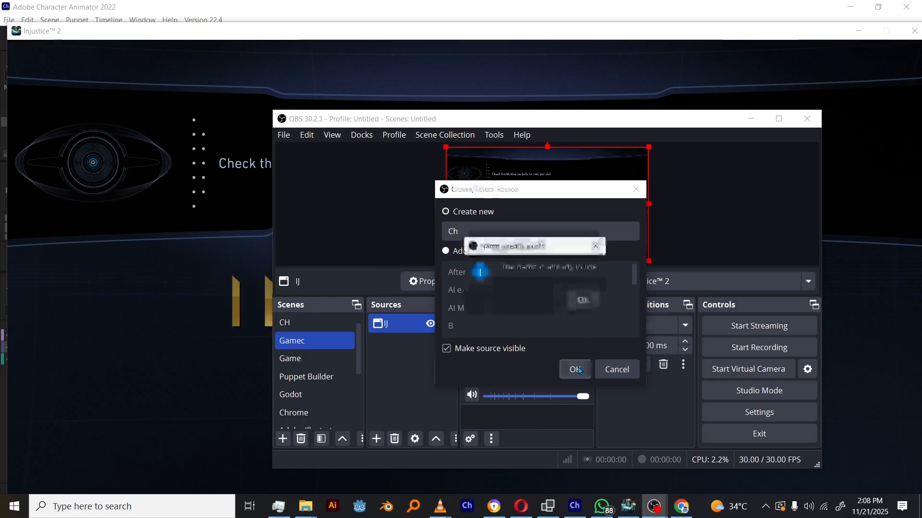
pyautogui.click(583, 300)
pyautogui.click(511, 235)
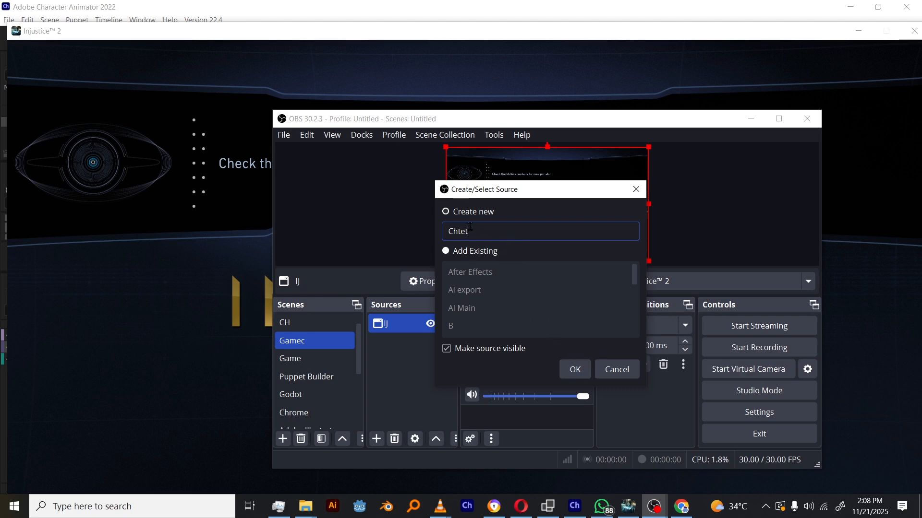
pyautogui.write('st')
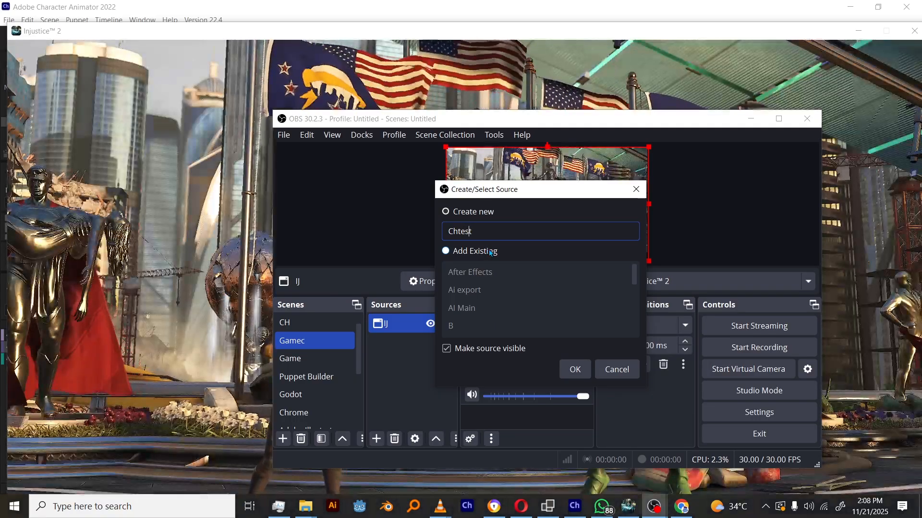
pyautogui.click(575, 369)
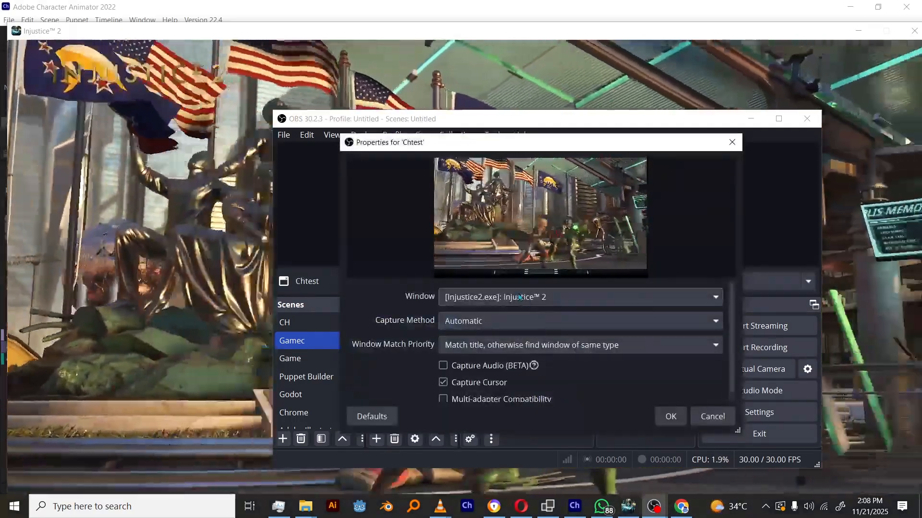
pyautogui.click(520, 298)
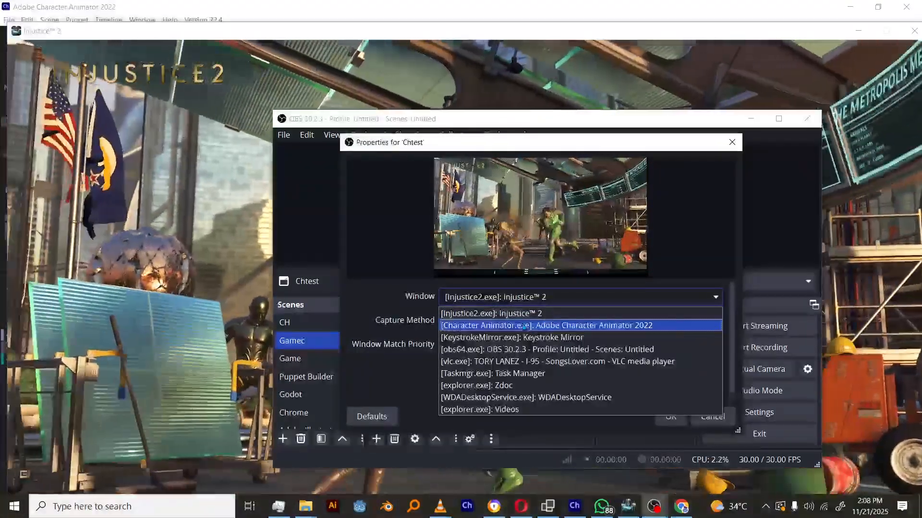
pyautogui.click(523, 326)
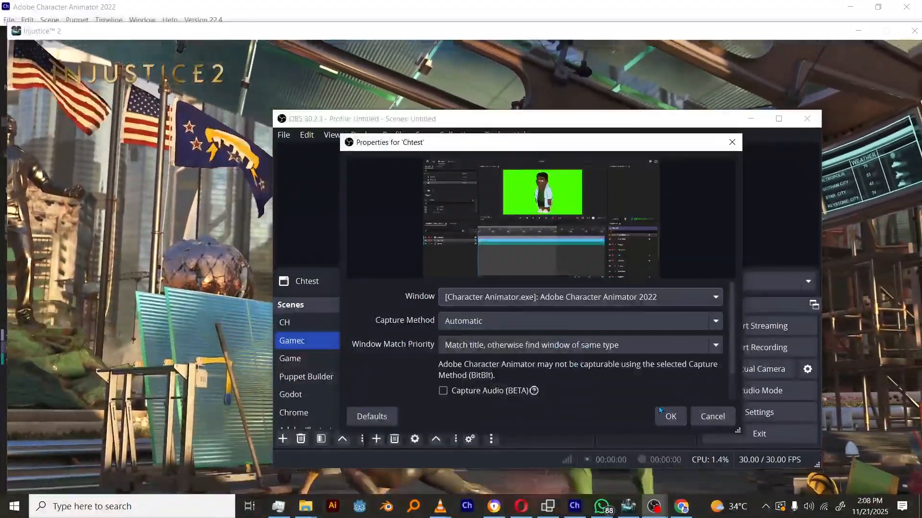
pyautogui.click(668, 415)
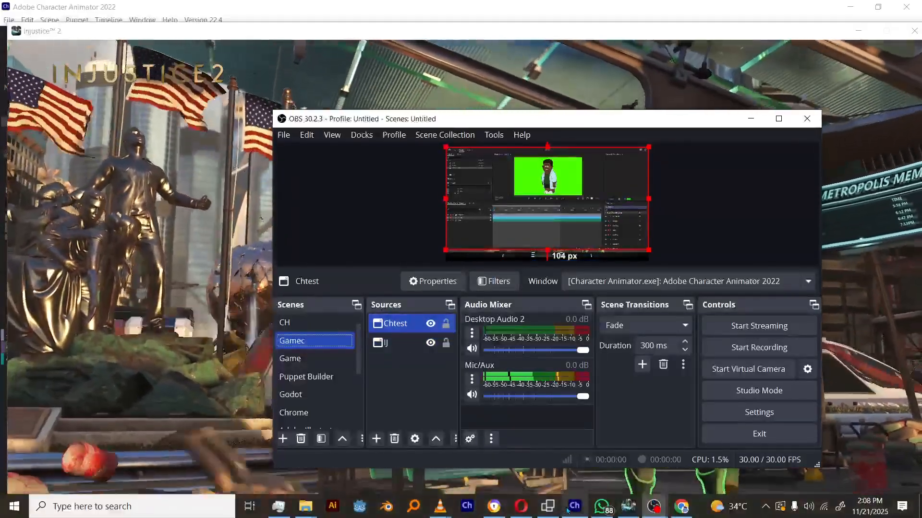
# Step: Switch to Character Animator and maximize the Scene panel so the puppet on its green background fills the workspace
pyautogui.click(572, 508)
pyautogui.click(527, 140)
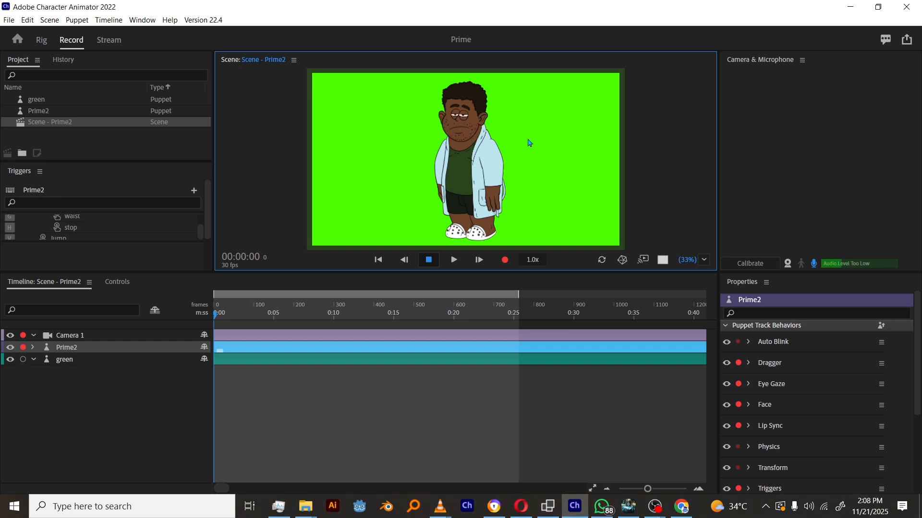
pyautogui.press('`')
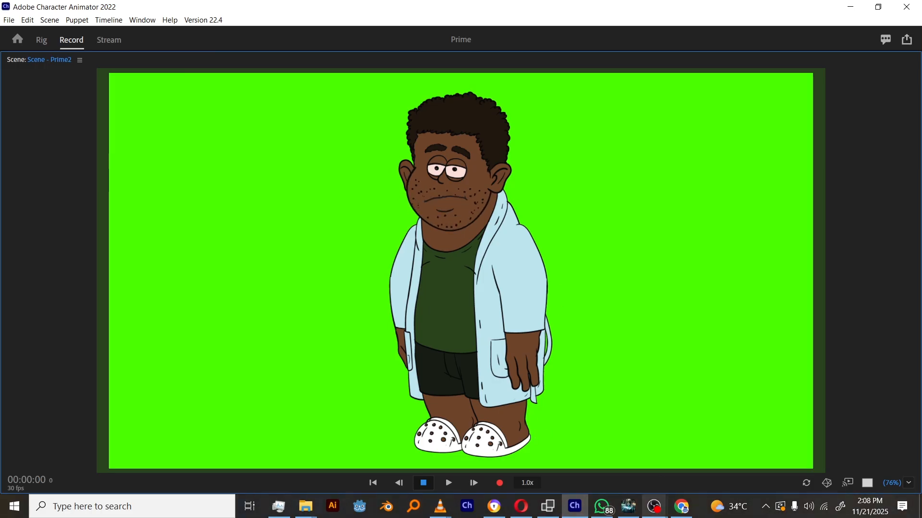
# Step: Return to OBS Studio and add a Chroma Key effect filter with its default name to the Chtest source
pyautogui.moveTo(654, 506)
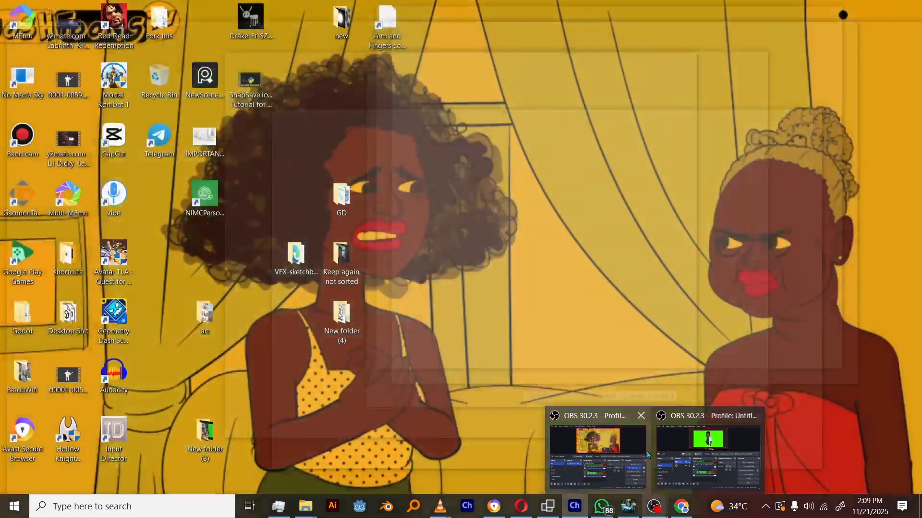
pyautogui.click(672, 450)
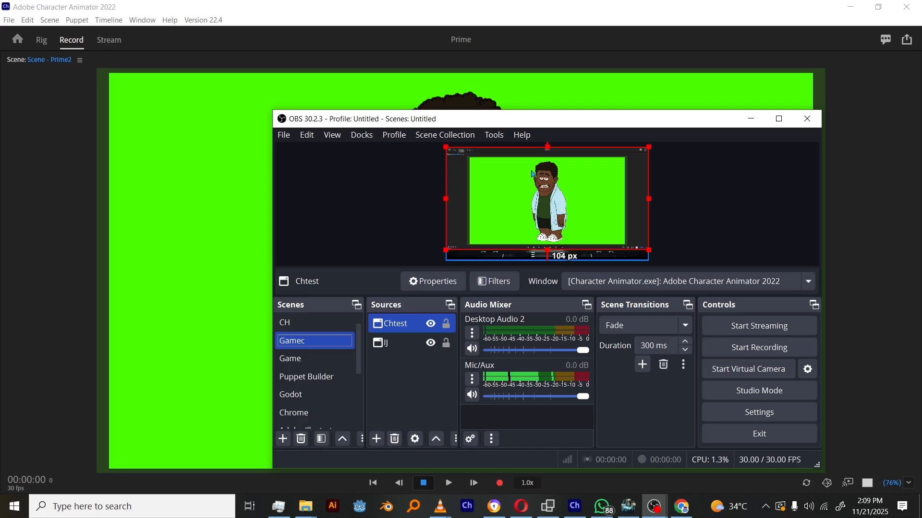
pyautogui.click(329, 336)
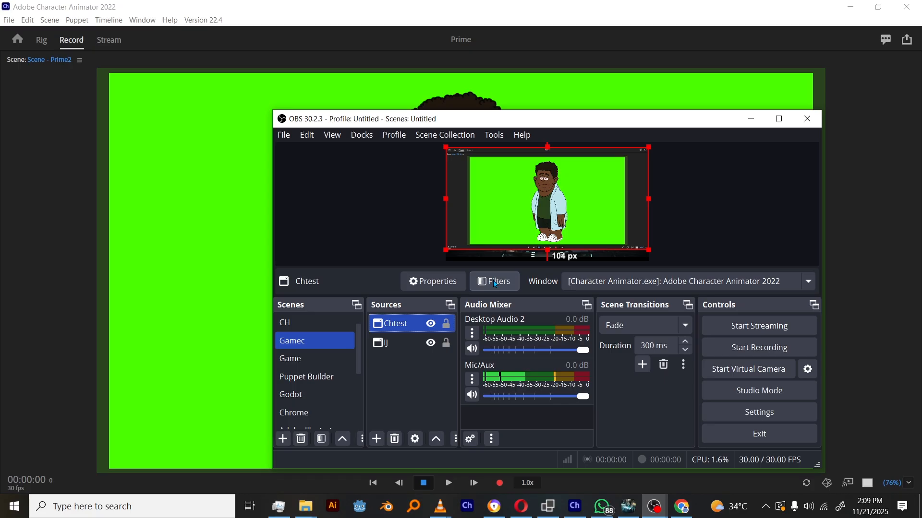
pyautogui.click(494, 283)
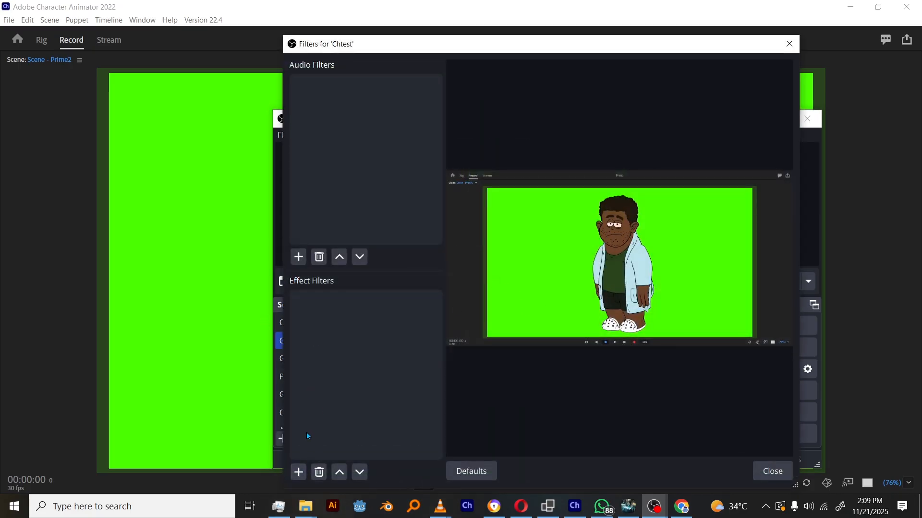
pyautogui.click(298, 473)
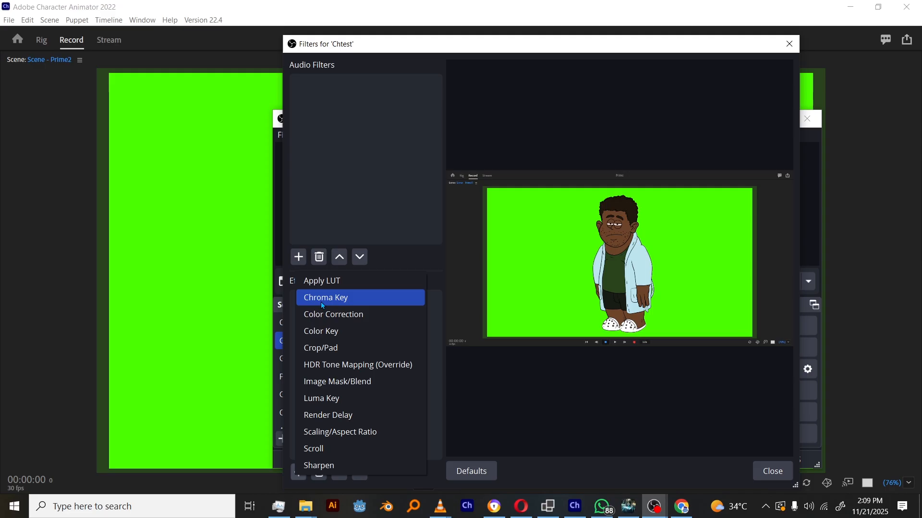
pyautogui.click(323, 298)
pyautogui.click(510, 285)
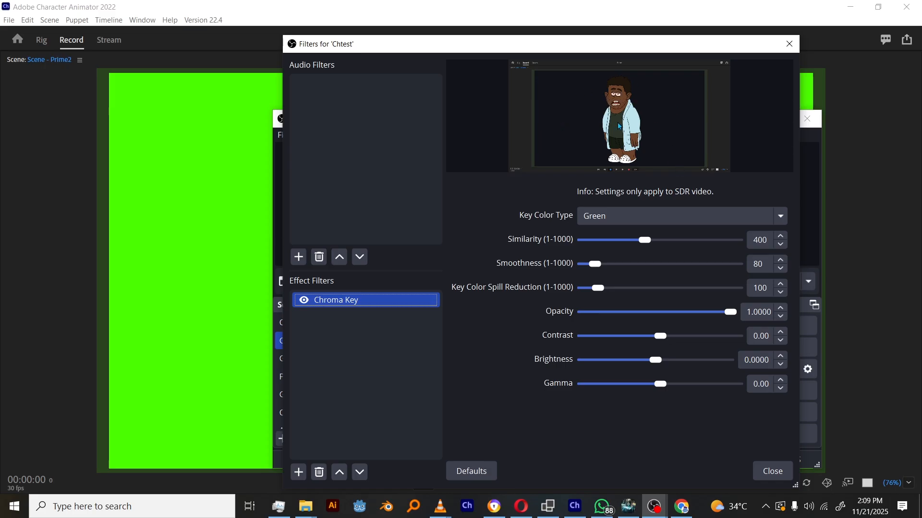
# Step: Try the Blue, Magenta and Custom Color key color types on the Chroma Key filter, and set it back to Green
pyautogui.click(604, 215)
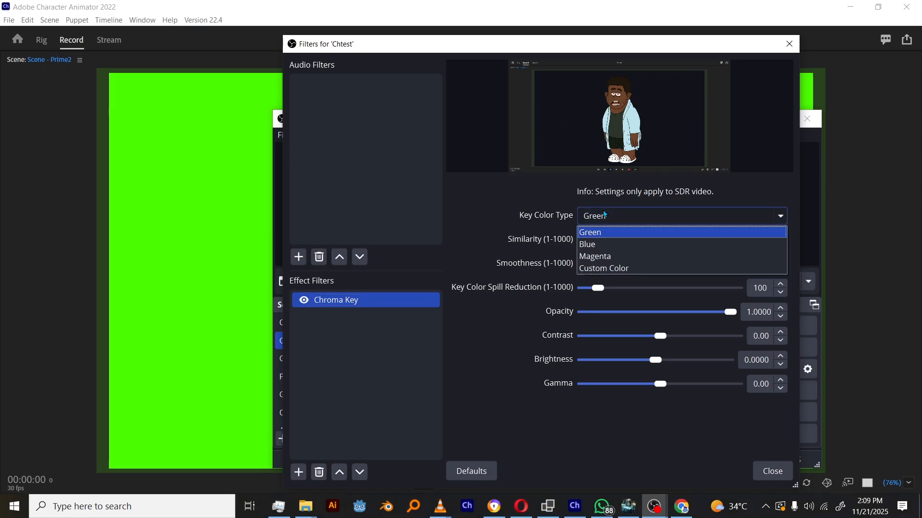
pyautogui.click(603, 240)
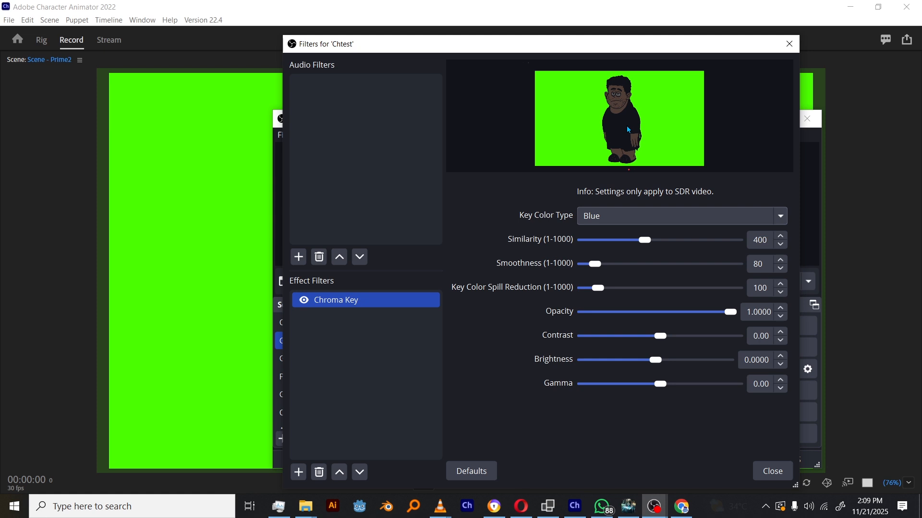
pyautogui.click(608, 217)
pyautogui.click(613, 257)
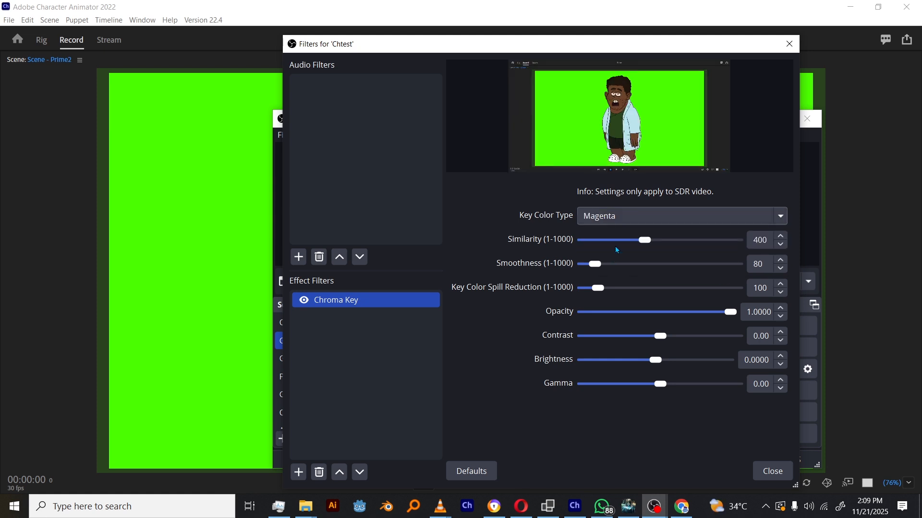
pyautogui.click(601, 214)
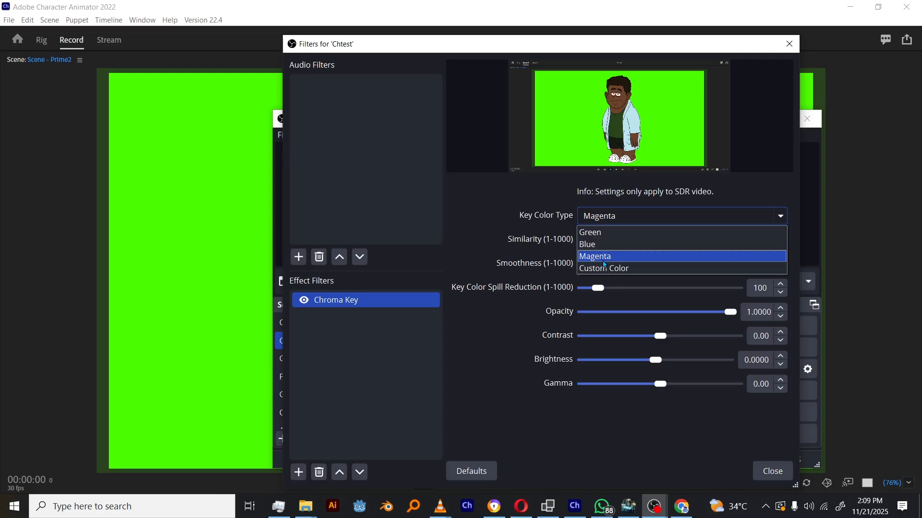
pyautogui.click(611, 268)
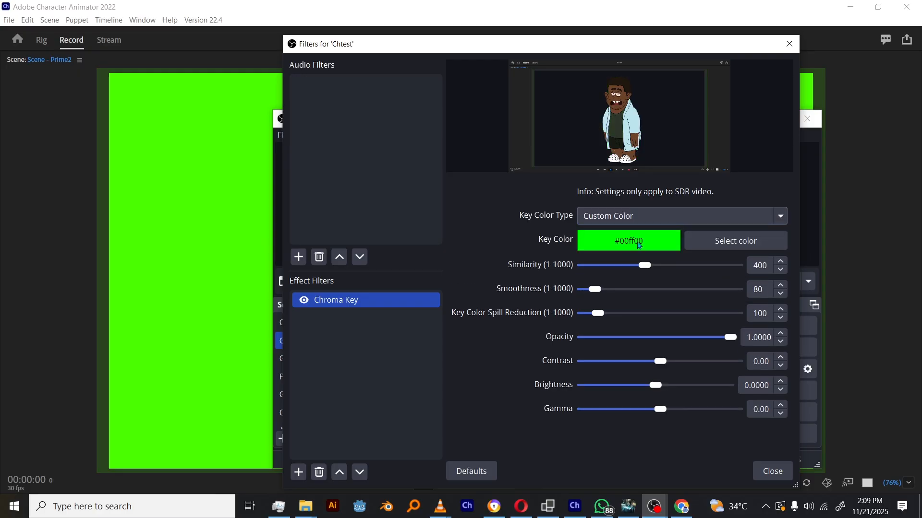
pyautogui.click(622, 213)
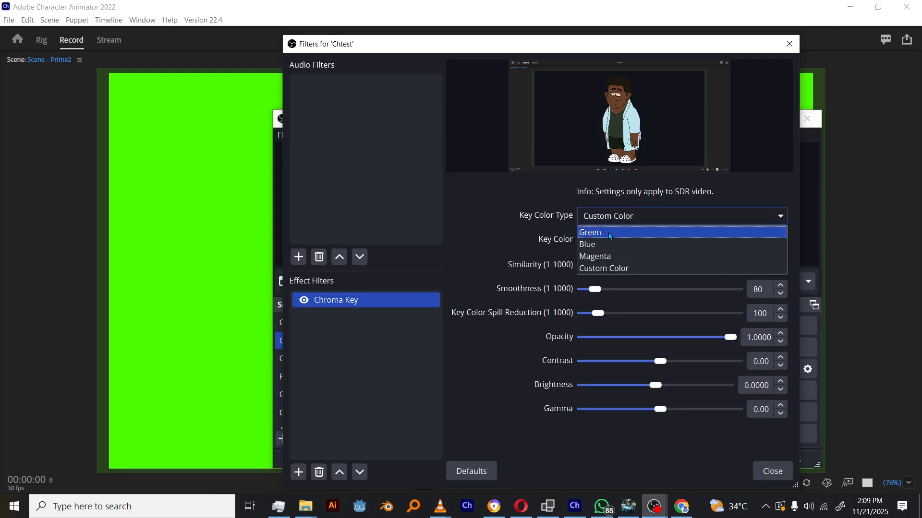
pyautogui.click(608, 232)
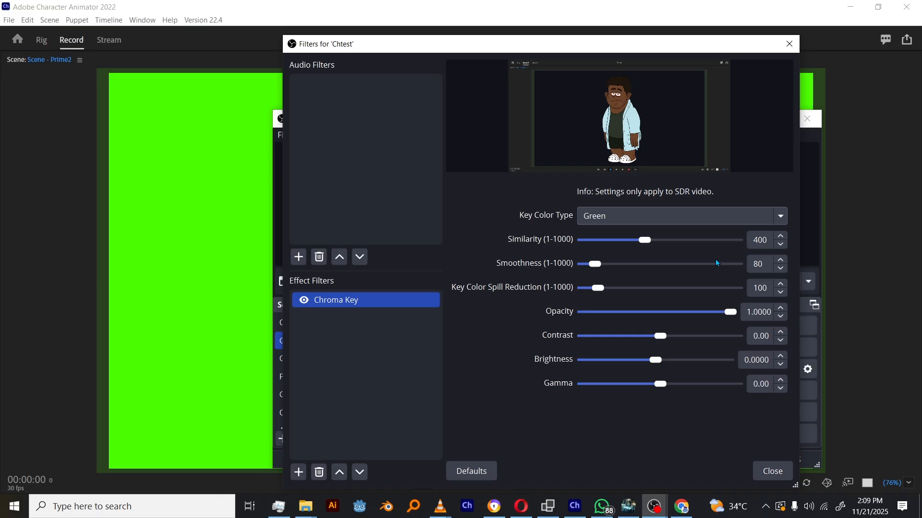
# Step: Close the filters, move the Chtest capture within the preview and return it to the canvas's upper-left corner
pyautogui.click(777, 476)
pyautogui.moveTo(549, 210); pyautogui.dragTo(460, 174)
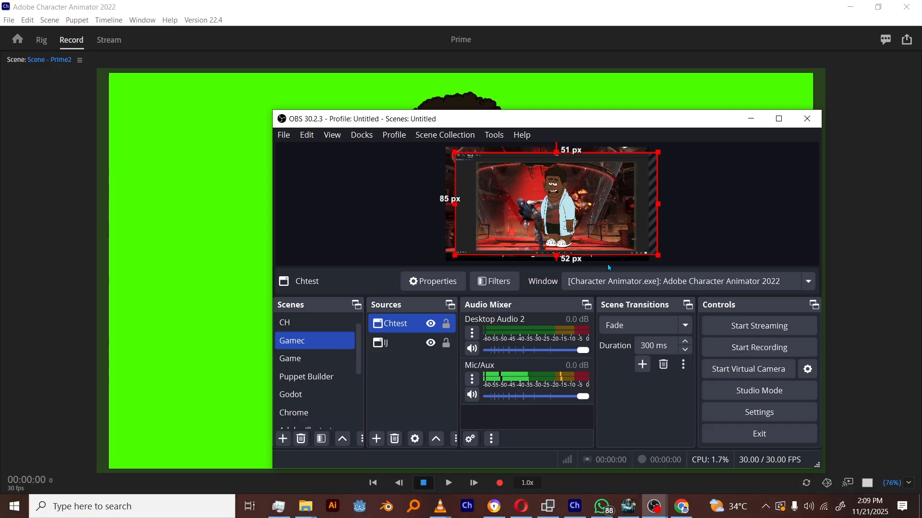
pyautogui.moveTo(557, 205); pyautogui.dragTo(549, 200)
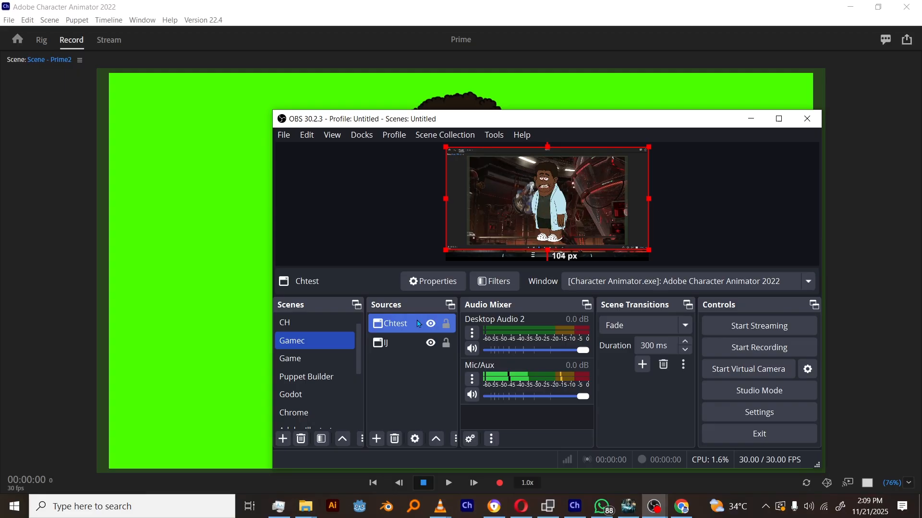
# Step: Add a Crop/Pad effect filter with its default name to the Chtest source
pyautogui.click(497, 282)
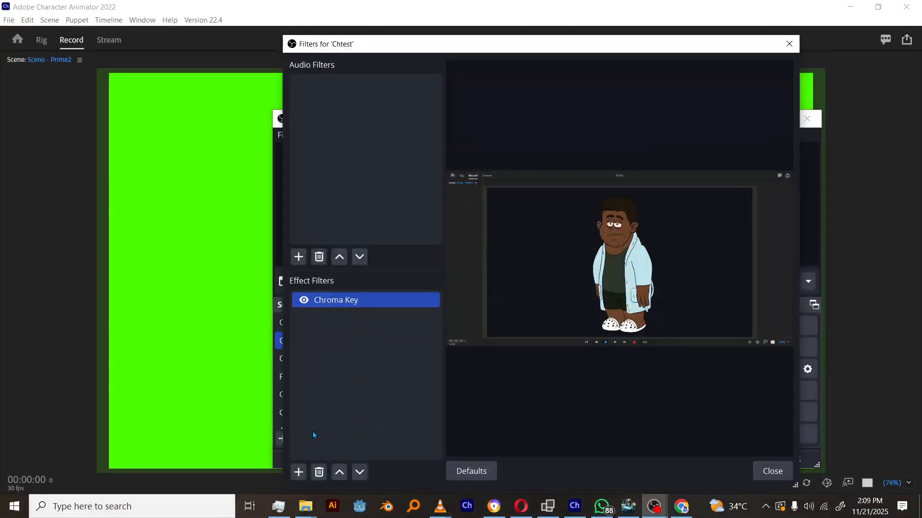
pyautogui.click(299, 473)
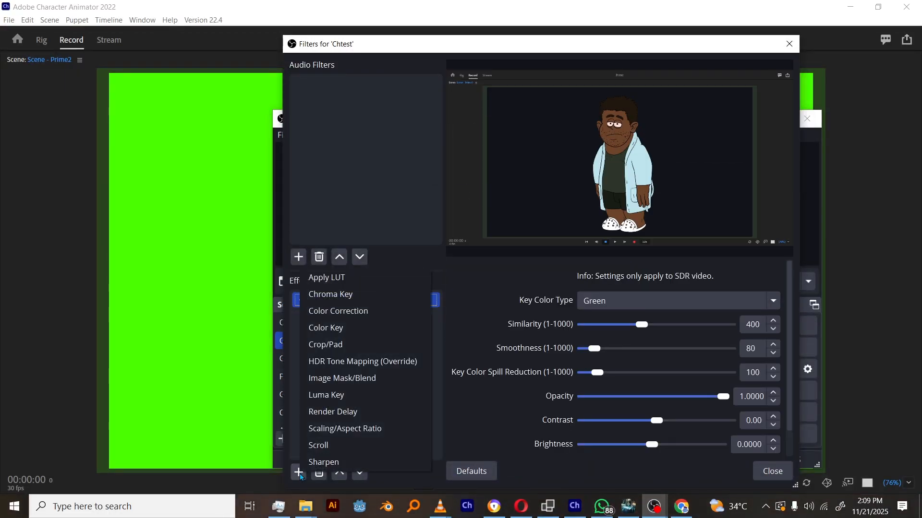
pyautogui.click(342, 345)
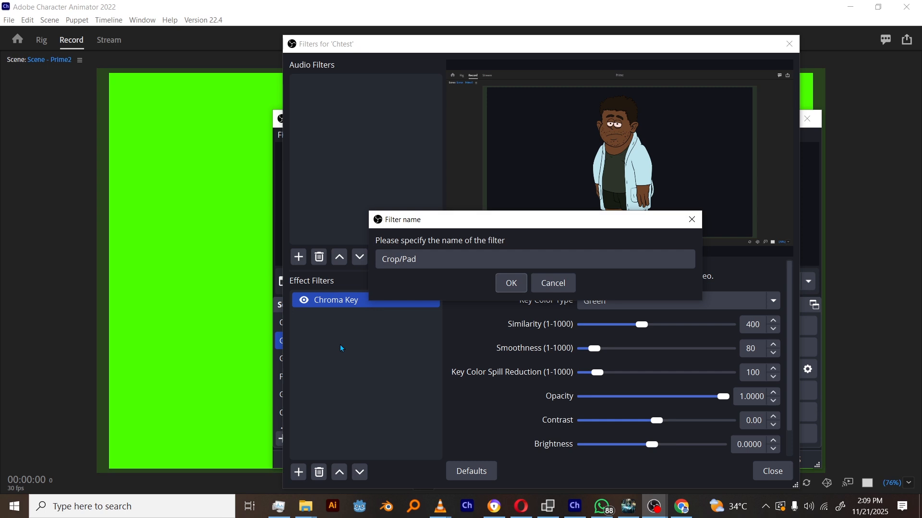
pyautogui.click(510, 282)
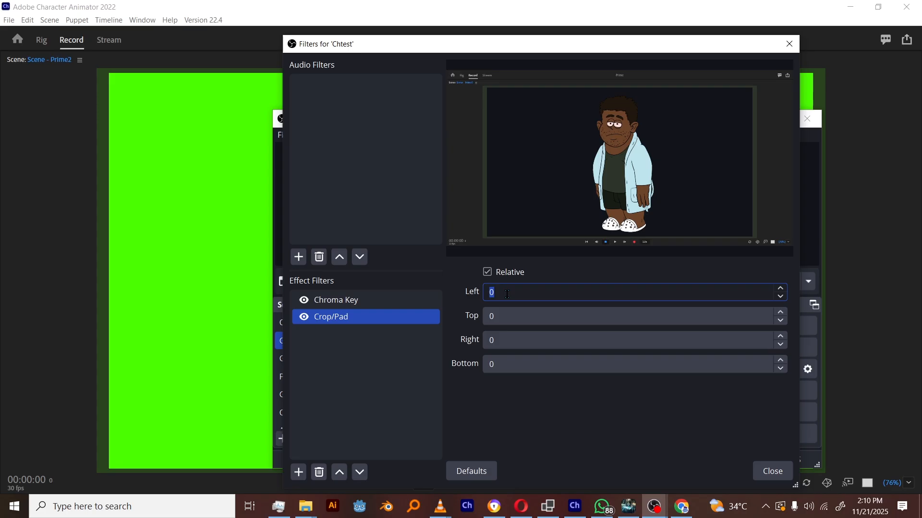
# Step: Set the Crop/Pad filter's left and right values to 500 to trim both sides of the Chtest capture
pyautogui.write('5')
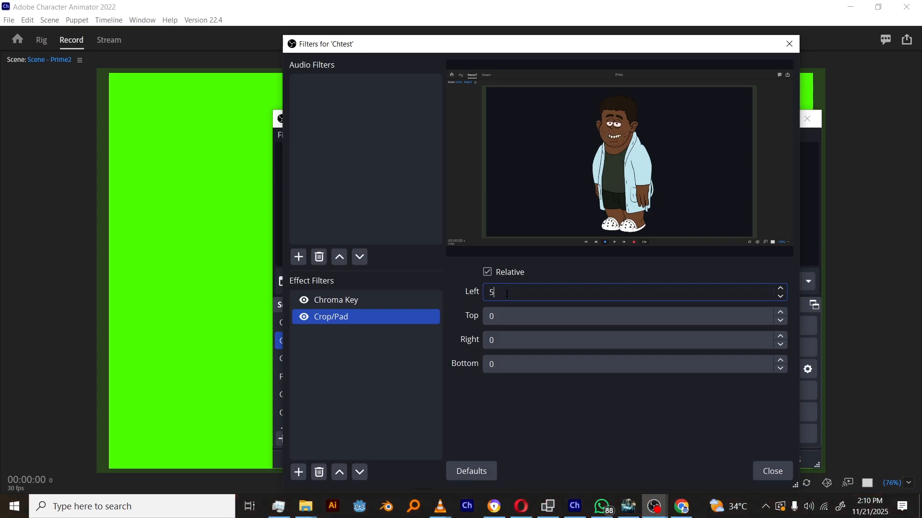
pyautogui.write('00')
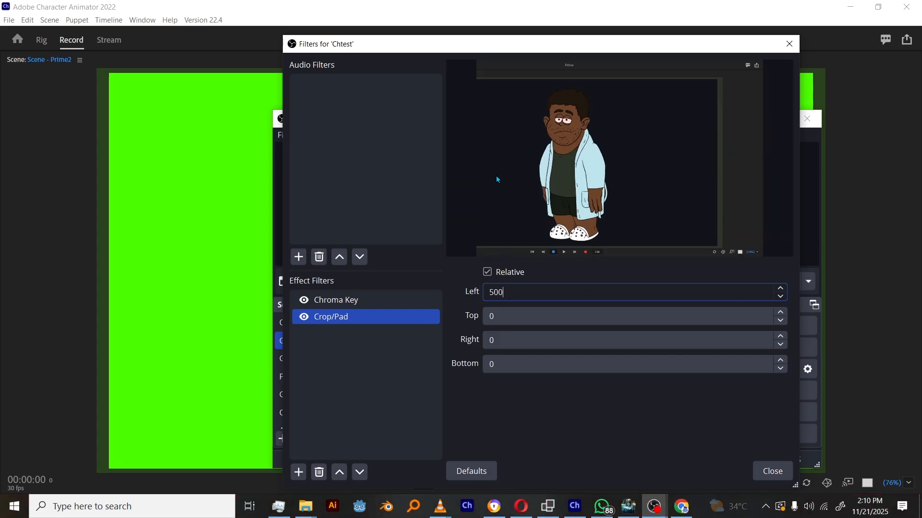
pyautogui.click(512, 343)
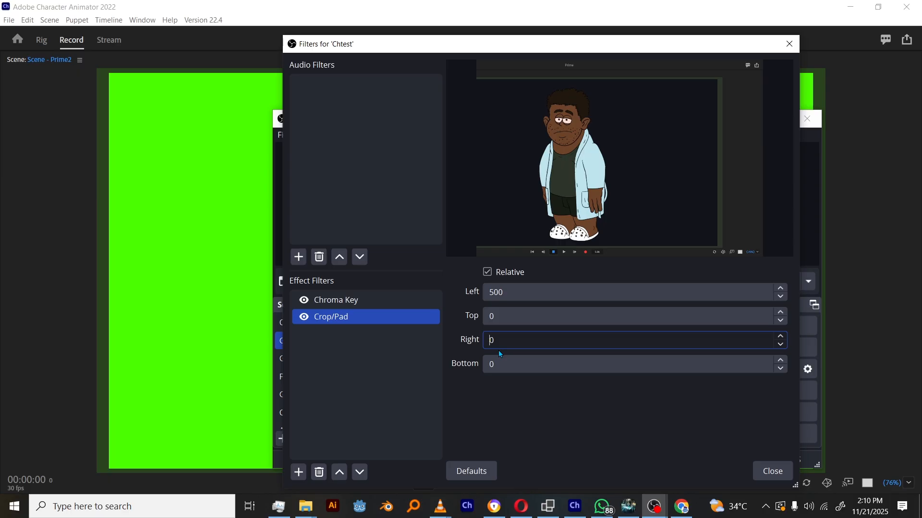
pyautogui.write('5')
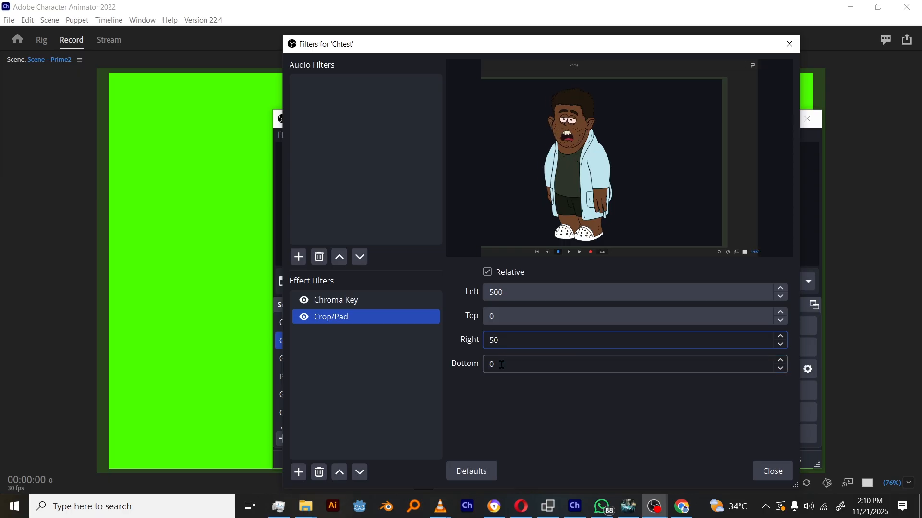
pyautogui.write('0')
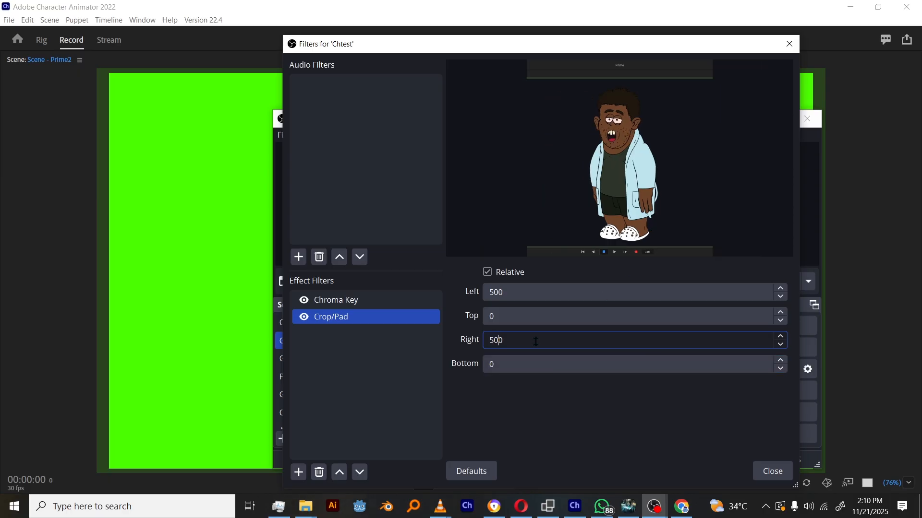
# Step: Set the Crop/Pad filter's top value to 100 and bottom value to 70, and close the Chtest filters
pyautogui.click(517, 317)
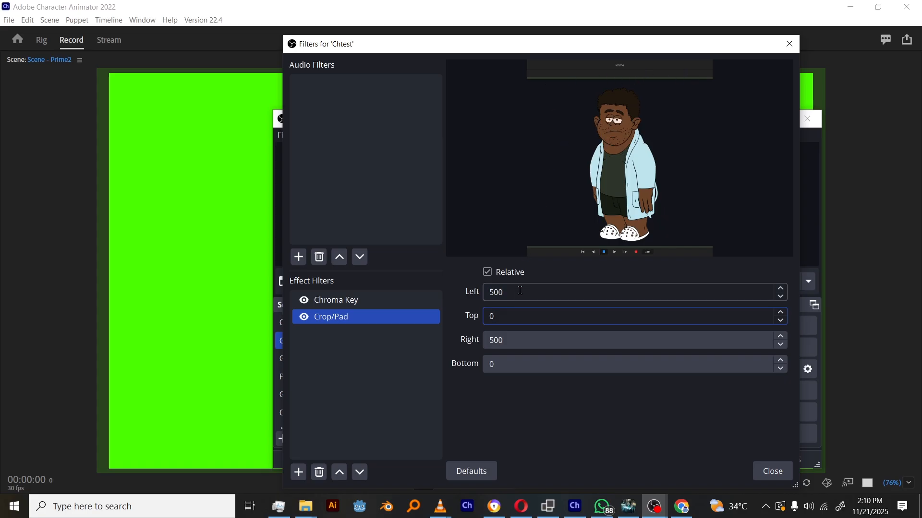
pyautogui.write('1')
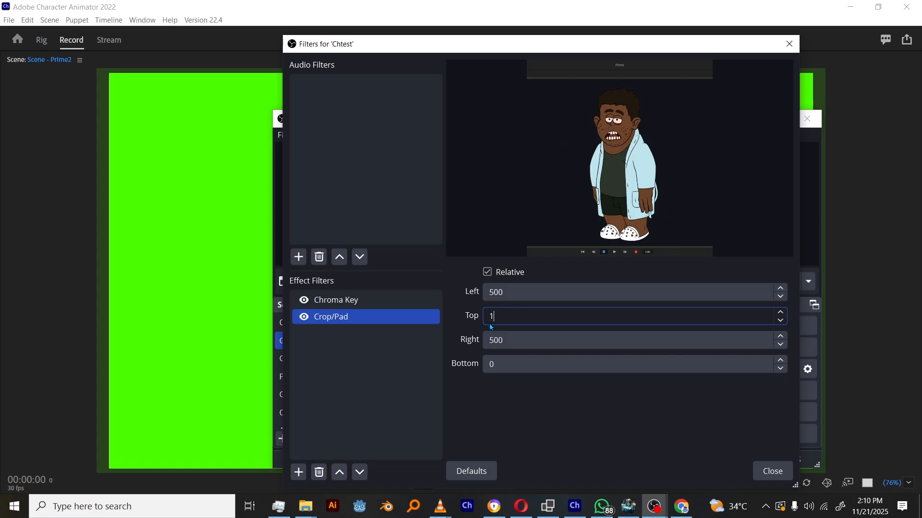
pyautogui.write('00')
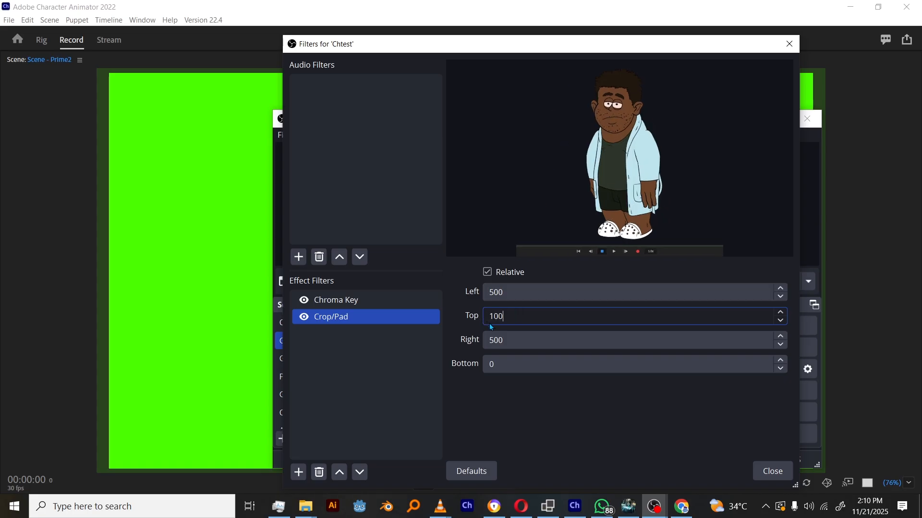
pyautogui.click(502, 369)
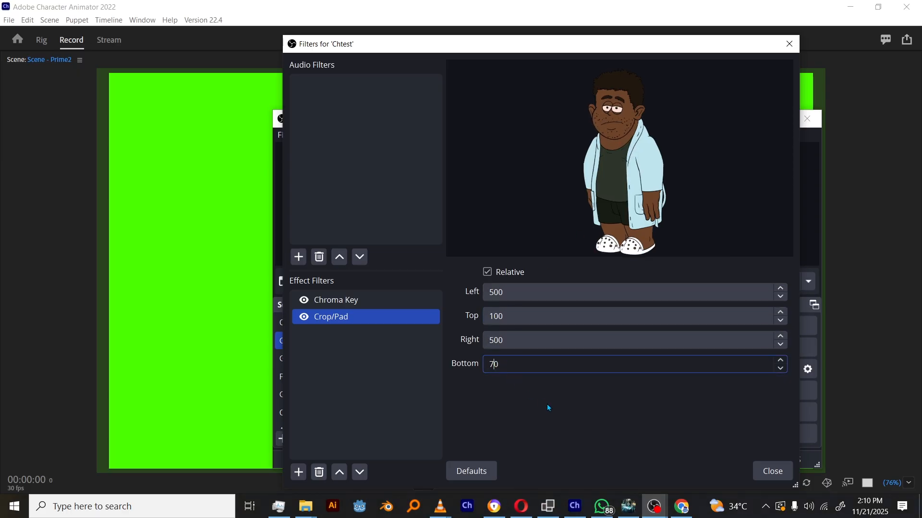
pyautogui.click(764, 473)
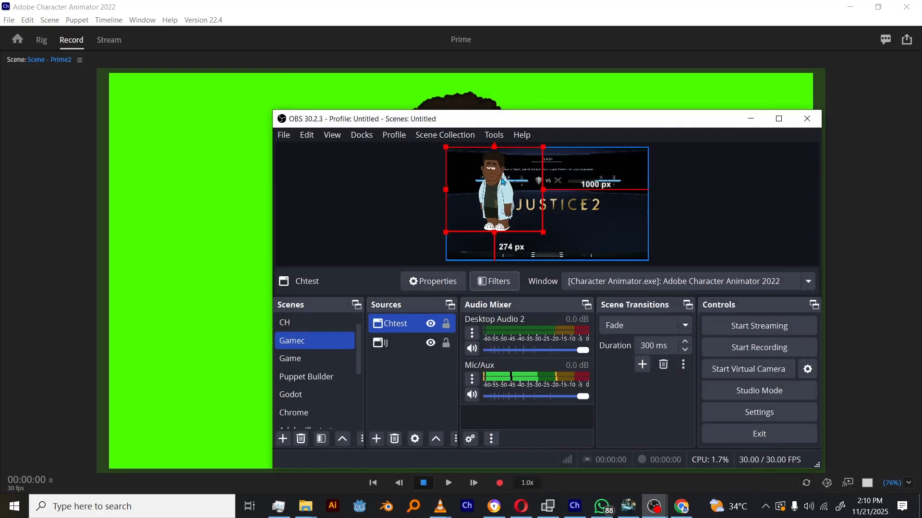
# Step: Move the Chtest capture to the canvas's lower-right corner and shrink it so it starts about 1364 px from the left edge
pyautogui.moveTo(517, 205); pyautogui.dragTo(608, 224)
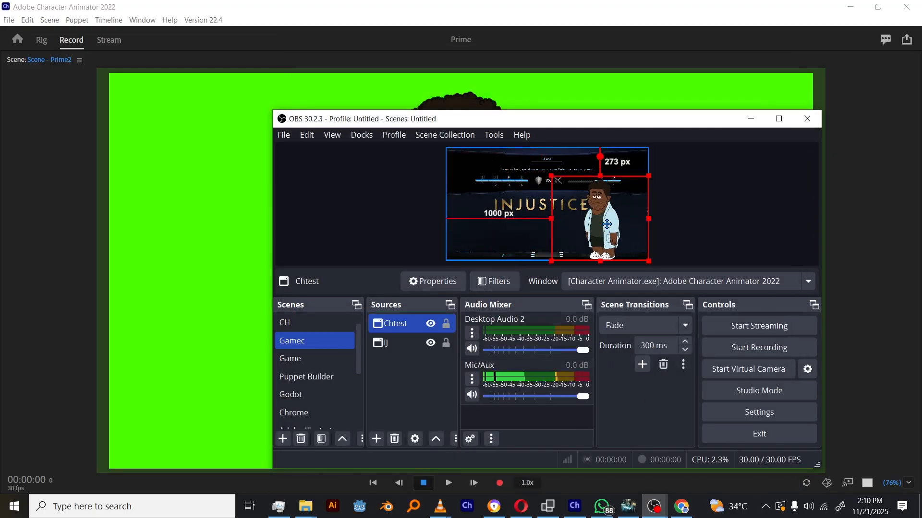
pyautogui.moveTo(585, 111); pyautogui.dragTo(586, 47)
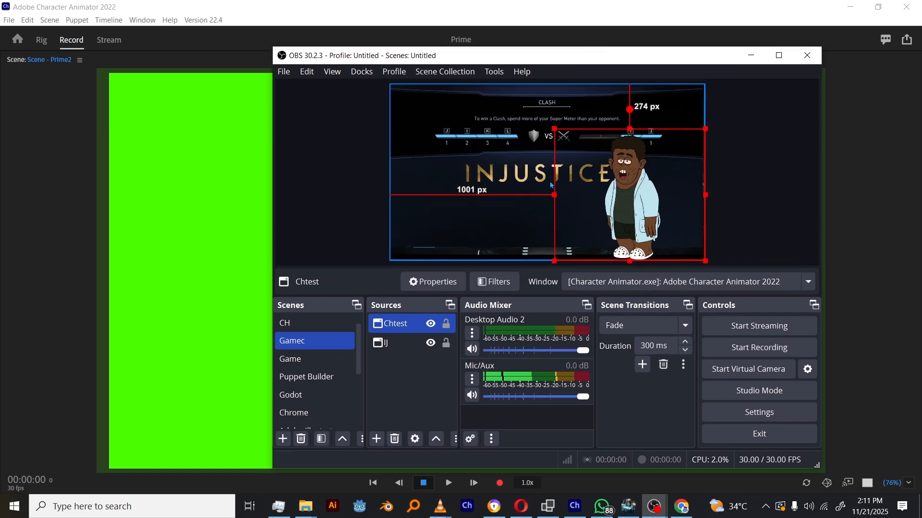
pyautogui.moveTo(553, 194); pyautogui.dragTo(603, 194)
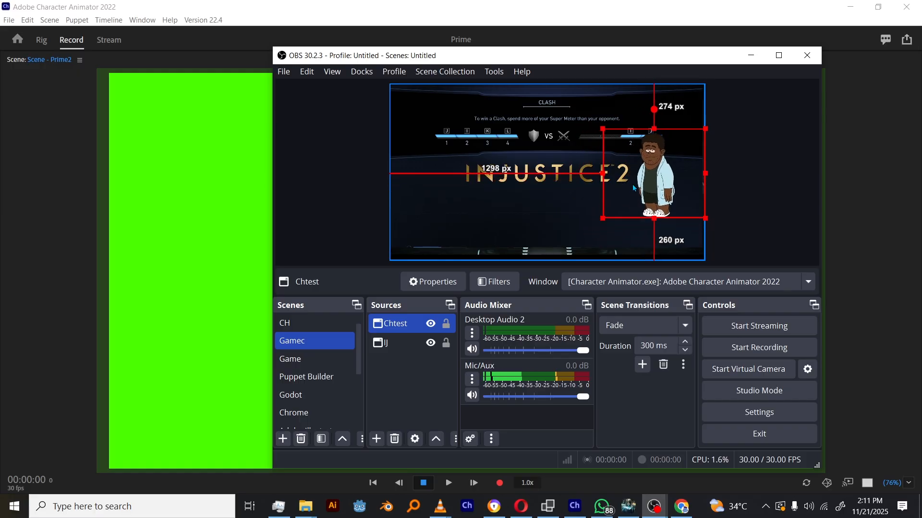
pyautogui.moveTo(649, 175); pyautogui.dragTo(665, 226)
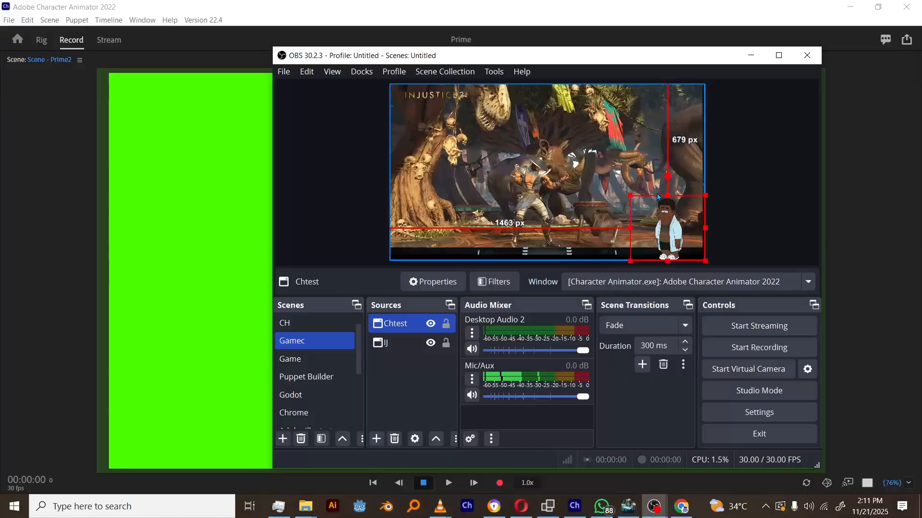
pyautogui.moveTo(630, 229); pyautogui.dragTo(614, 221)
pyautogui.moveTo(681, 228); pyautogui.dragTo(681, 217)
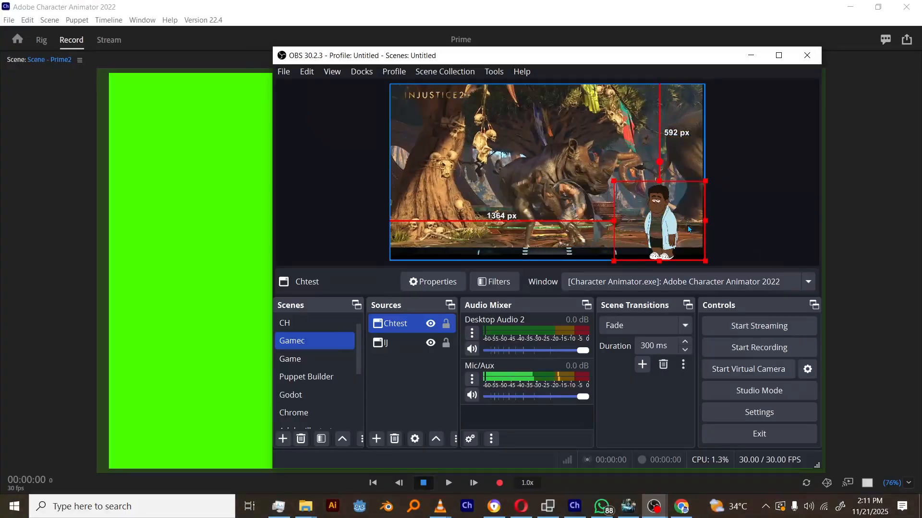
pyautogui.click(721, 222)
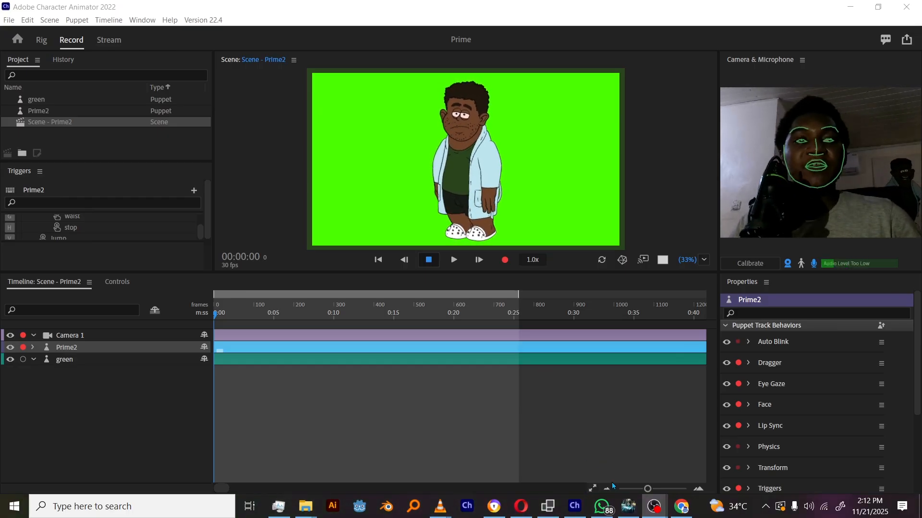
# Step: Switch to Character Animator, maximize the Scene panel showing the Prime2 puppet, and return to the OBS window with the Gamec scene
pyautogui.moveTo(654, 505)
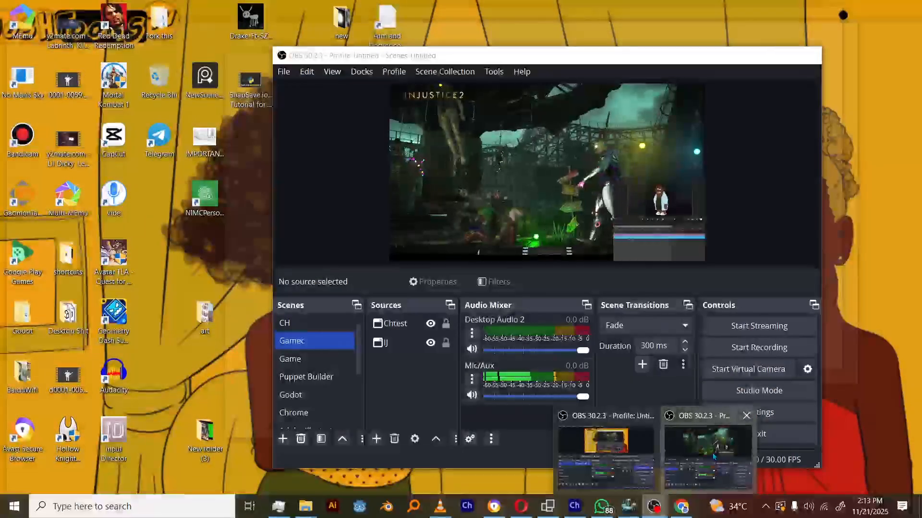
pyautogui.click(706, 456)
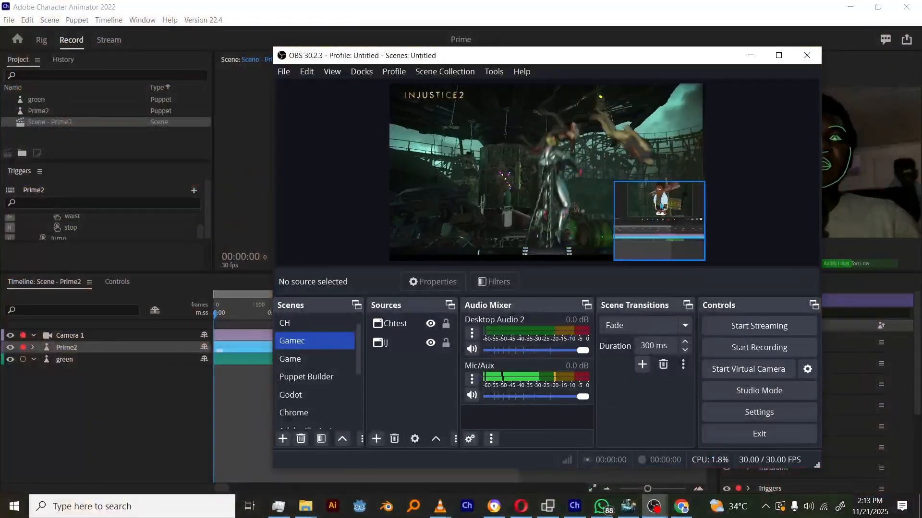
pyautogui.hotkey('alt', 'Tab')
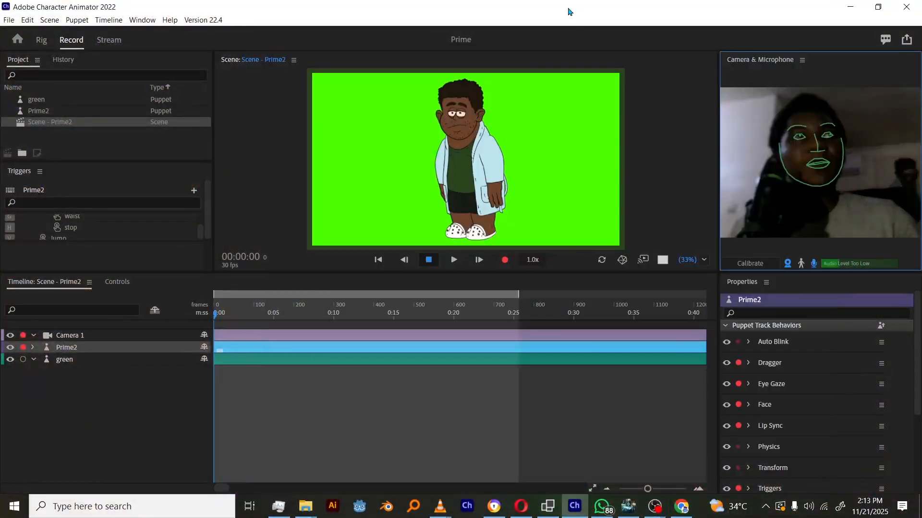
pyautogui.press('`')
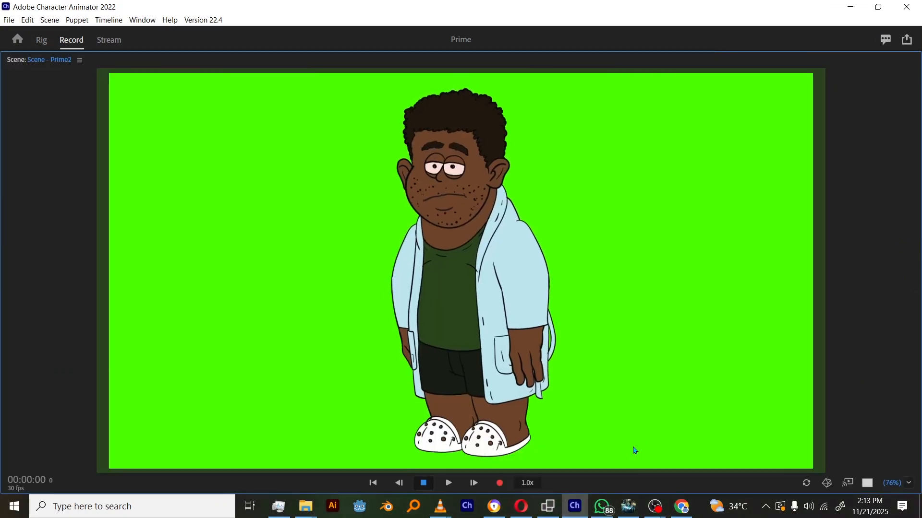
pyautogui.moveTo(654, 507)
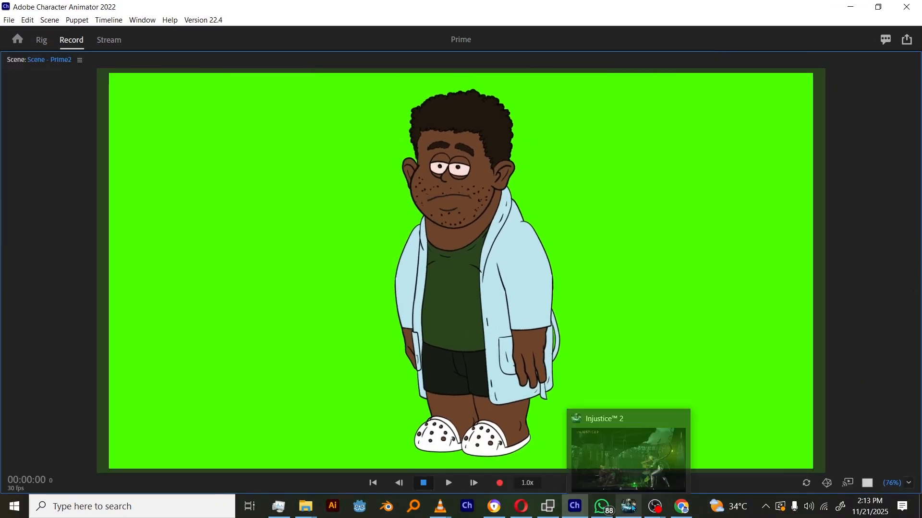
pyautogui.click(685, 457)
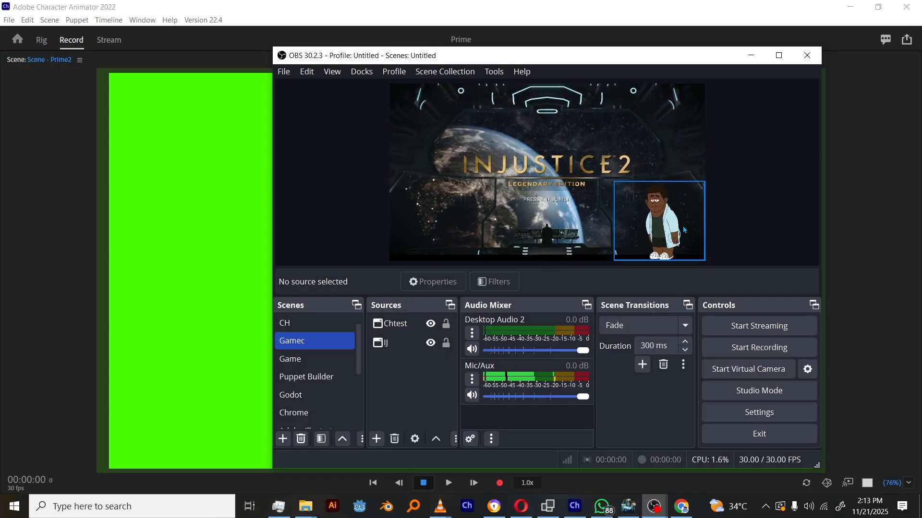
# Step: Enlarge the Chtest capture from its upper-left corner, keeping it anchored in the canvas's lower-right corner, and deselect it
pyautogui.click(662, 198)
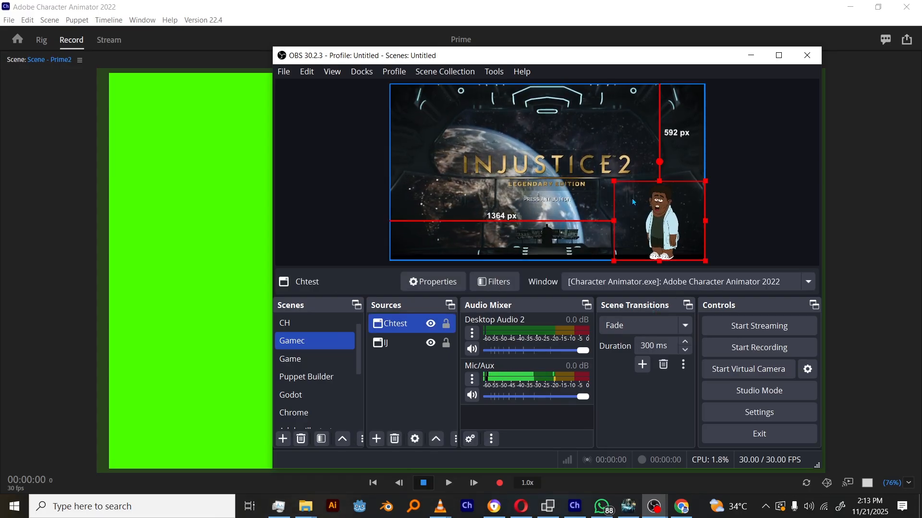
pyautogui.moveTo(614, 179); pyautogui.dragTo(585, 158)
pyautogui.click(647, 263)
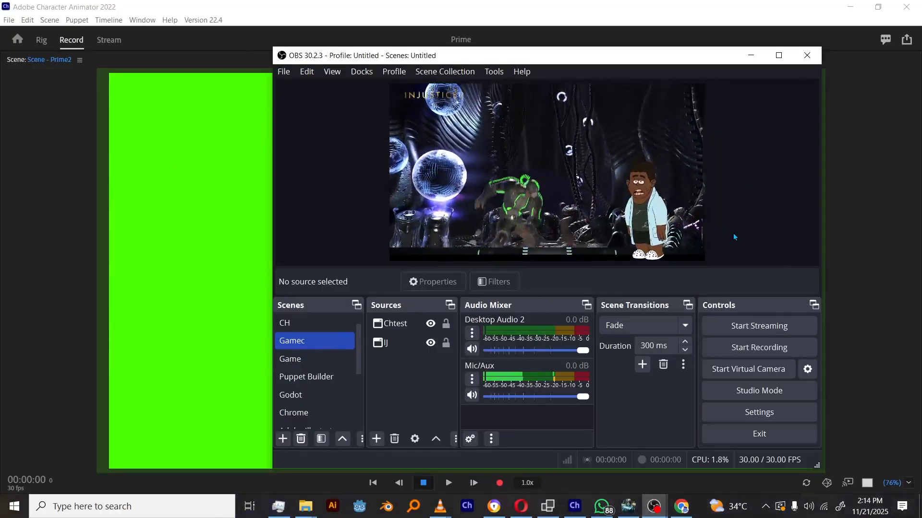
# Step: Switch to Keystroke Mirror, refresh its window list, and enable mirroring to the Adobe Character Animator 2022 window
pyautogui.click(547, 507)
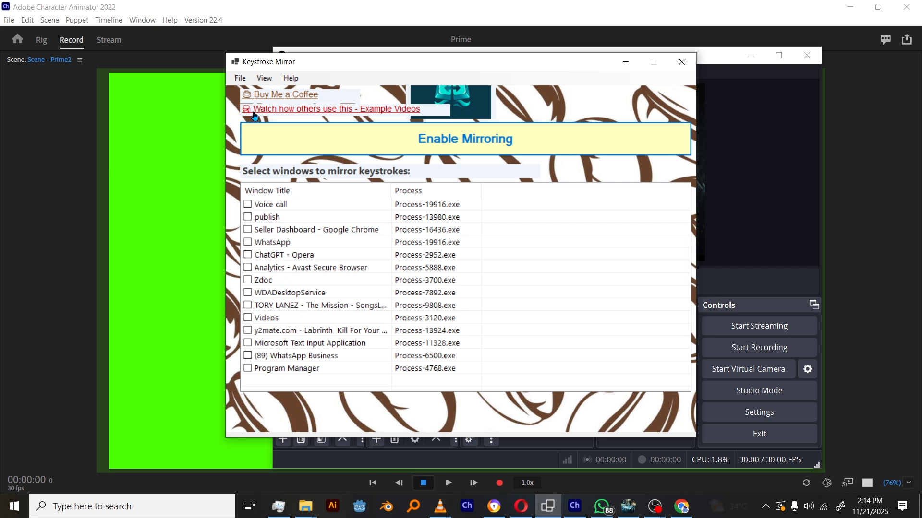
pyautogui.click(240, 78)
pyautogui.click(255, 91)
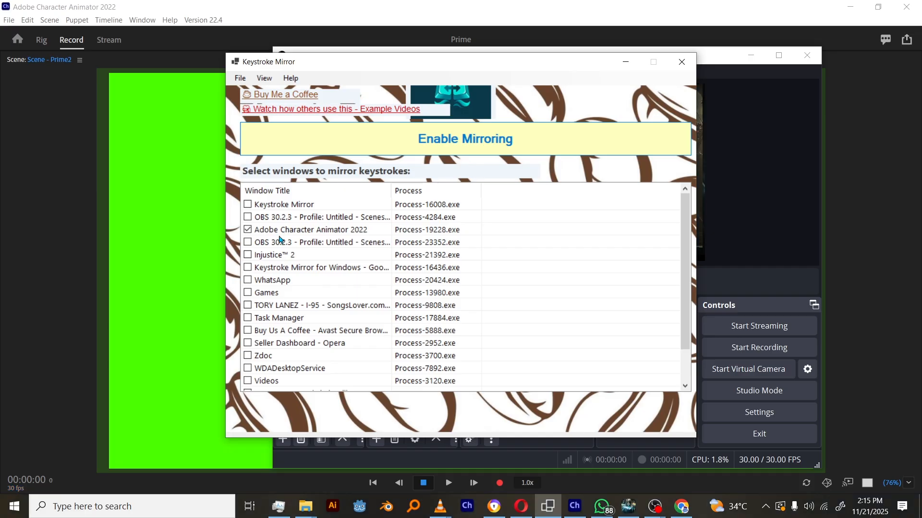
pyautogui.click(447, 145)
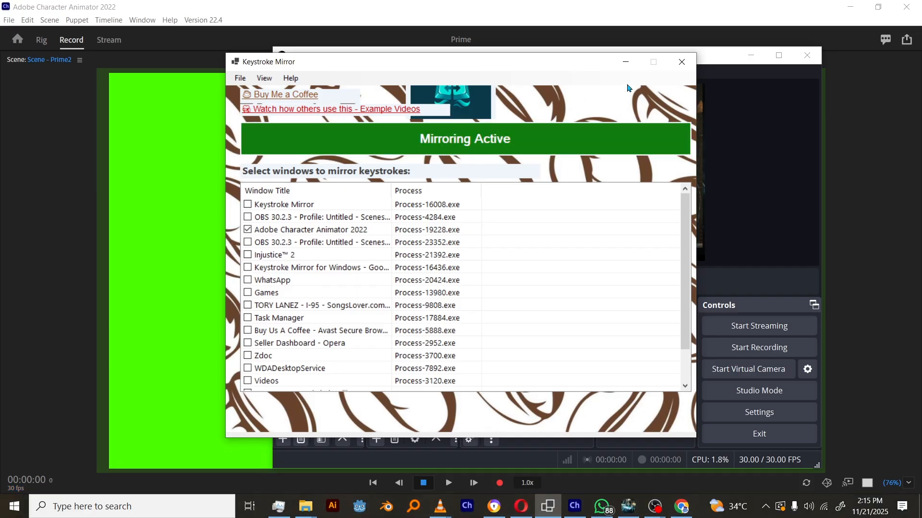
pyautogui.click(706, 87)
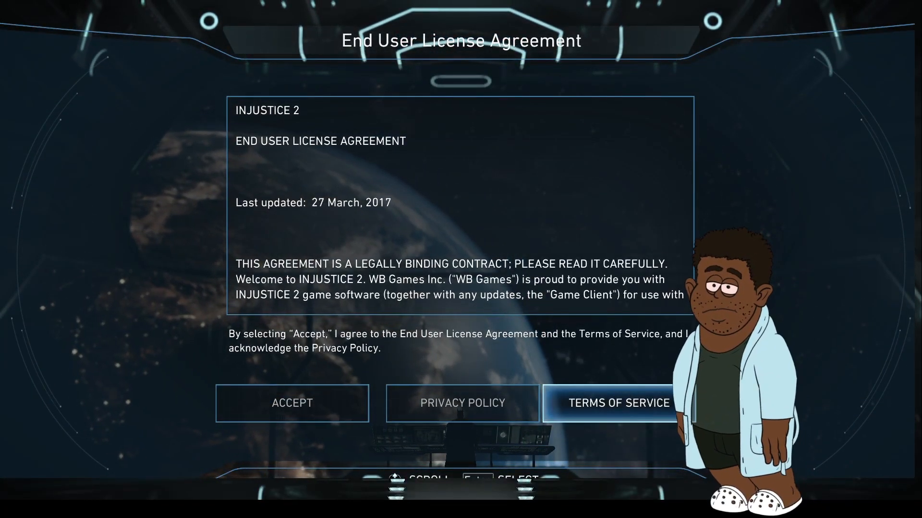
# Step: Accept the End User License Agreement in Injustice 2 and open Single Fight from the Single Player modes
pyautogui.click(305, 405)
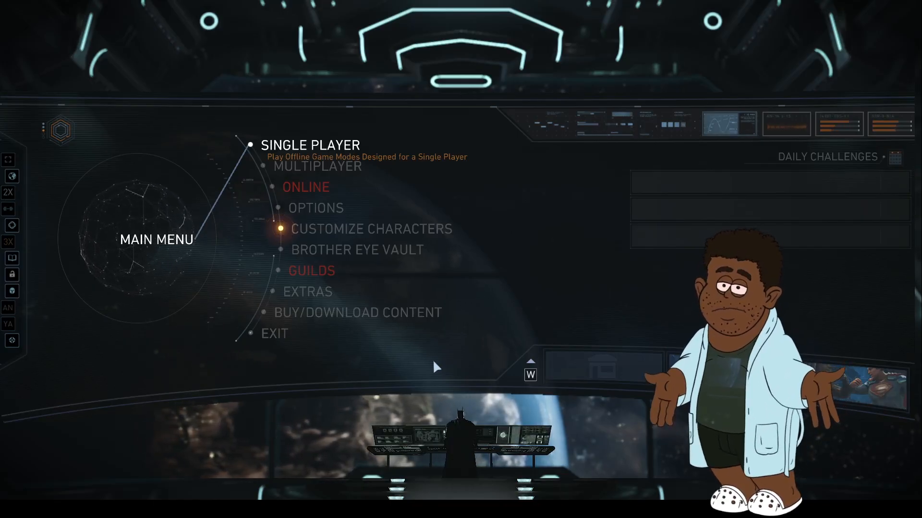
pyautogui.press('Down')
pyautogui.press('Up')
pyautogui.press('Down')
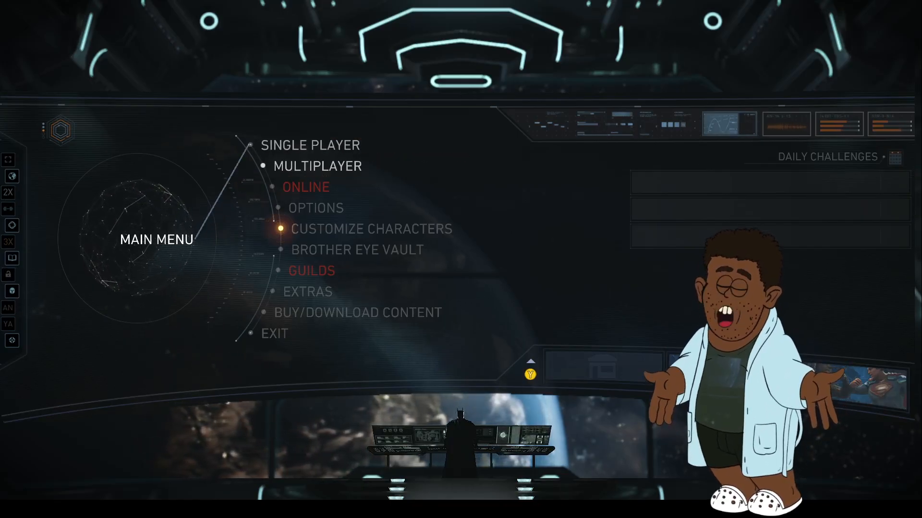
pyautogui.press('Up')
pyautogui.press('Return')
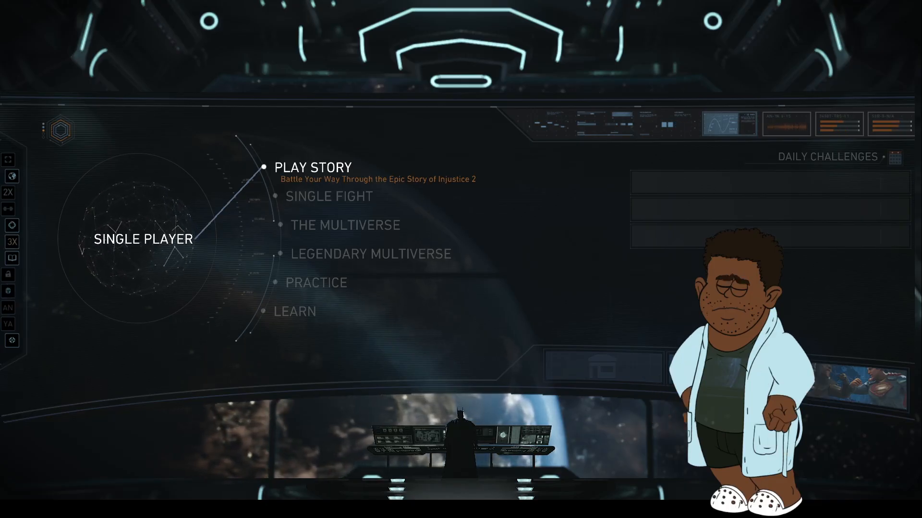
pyautogui.press('Down')
pyautogui.press('Return')
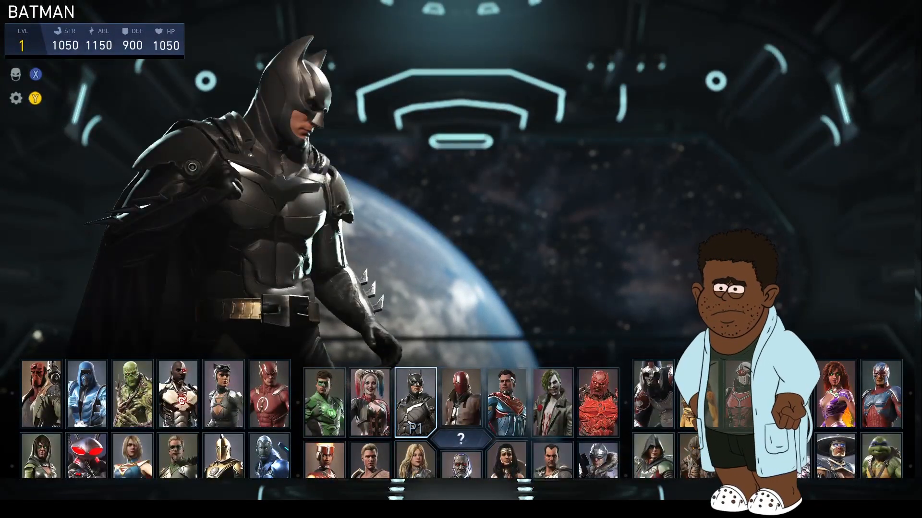
# Step: Browse the character roster and choose Green Lantern as the player's fighter
pyautogui.press('Left')
pyautogui.press('Left')
pyautogui.press('Left')
pyautogui.press('Left')
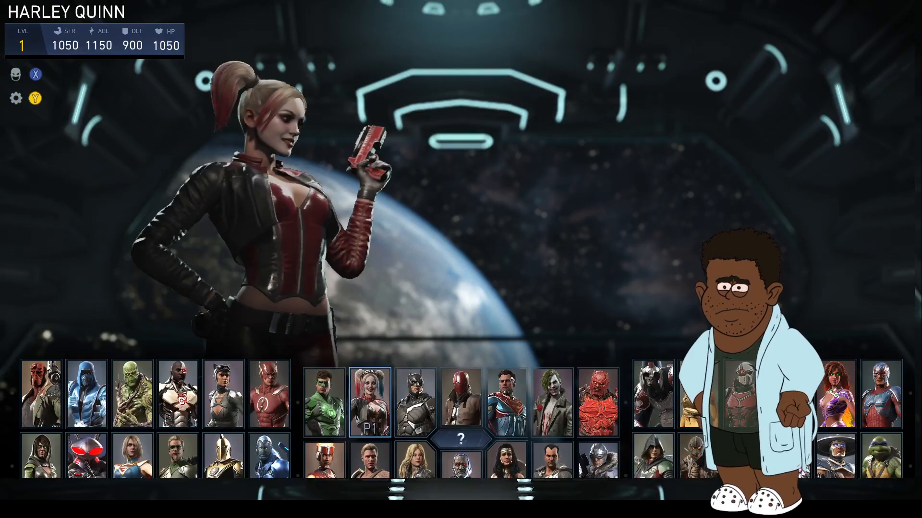
pyautogui.press('Left')
pyautogui.press('Left')
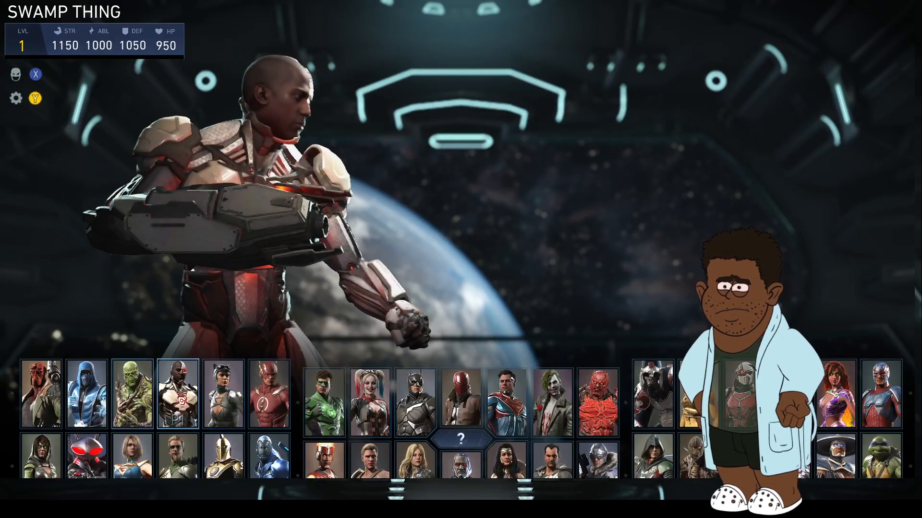
pyautogui.press('Right')
pyautogui.press('Right')
pyautogui.press('Right')
pyautogui.press('Right')
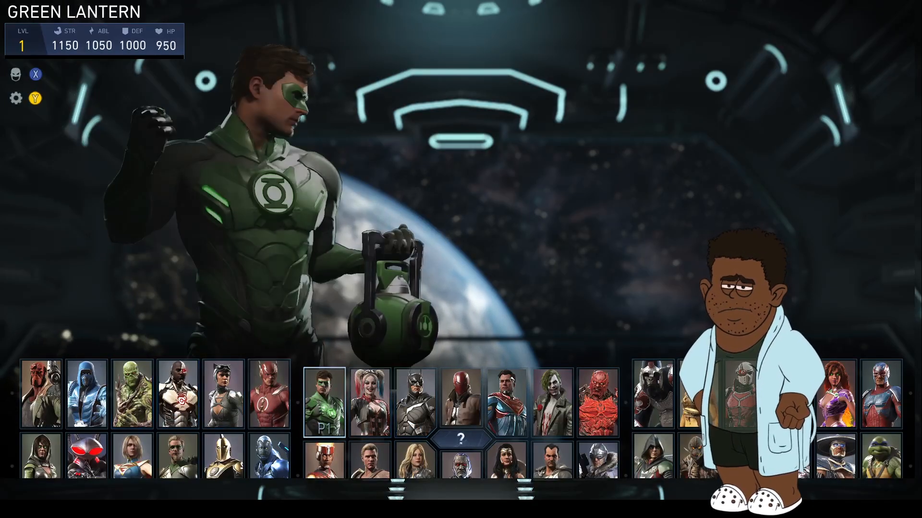
pyautogui.press('Return')
# Step: Choose Robin as the opponent and start the fight at Medium difficulty
pyautogui.press('Right')
pyautogui.press('Right')
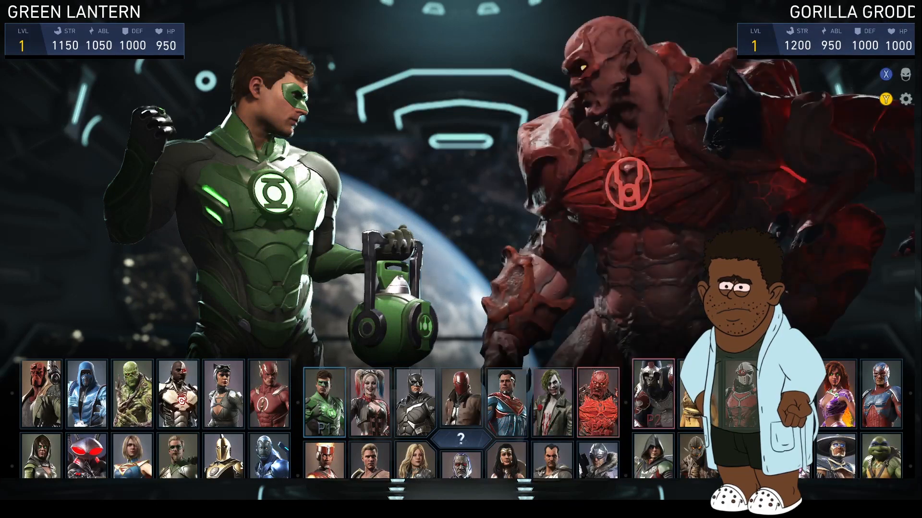
pyautogui.press('Right')
pyautogui.press('Down')
pyautogui.press('Return')
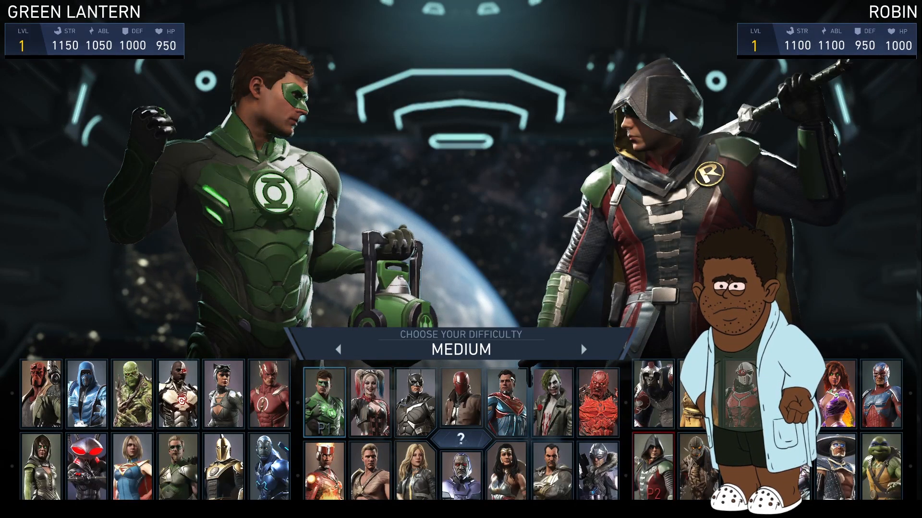
pyautogui.press('Return')
pyautogui.press('Return')
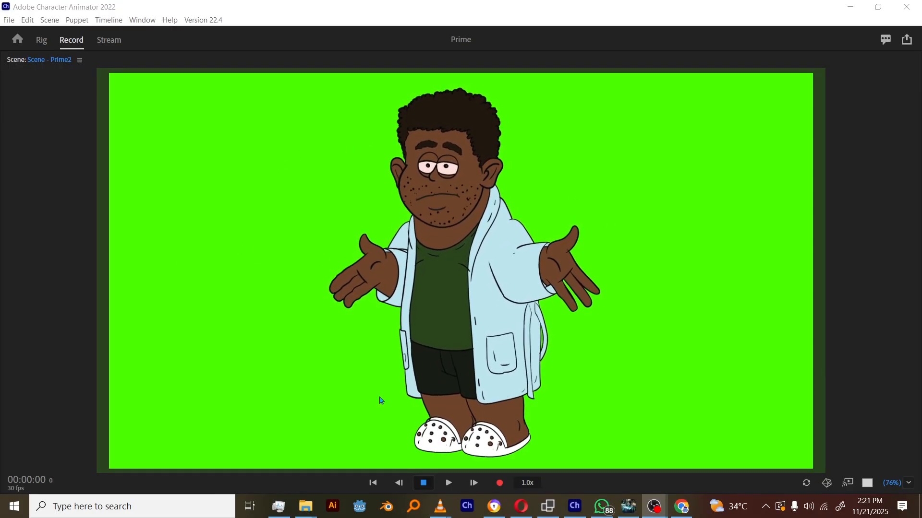
# Step: Switch to the Chrome browser and bring up the Keystroke Mirror for Windows product page on Gumroad
pyautogui.click(495, 508)
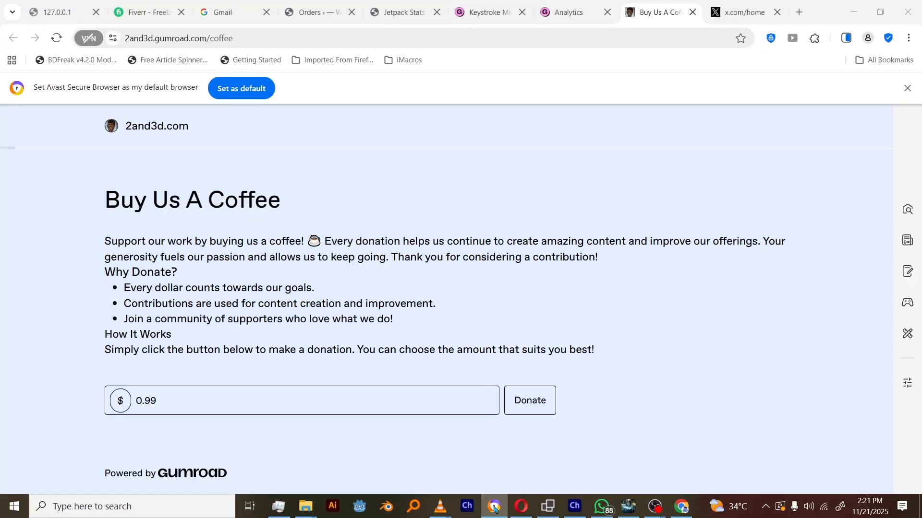
pyautogui.click(495, 508)
pyautogui.click(675, 510)
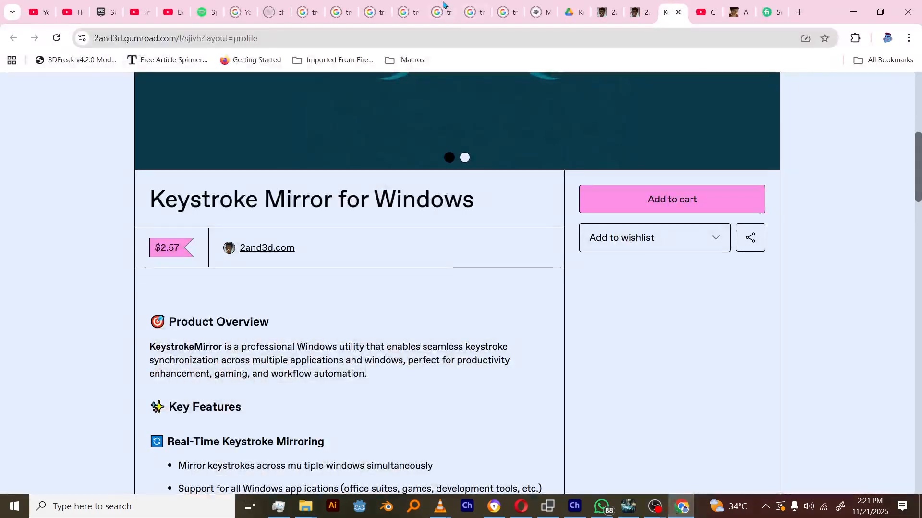
# Step: Browse the Adobe Character Animator puppets offered on the 2and3d.gumroad.com storefront
pyautogui.click(605, 12)
pyautogui.scroll(6, 440, 230)
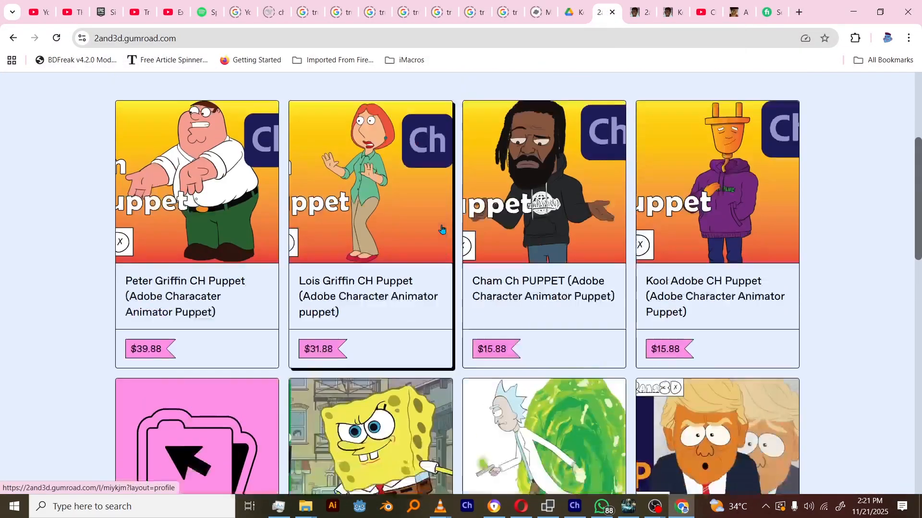
pyautogui.scroll(-9, 388, 226)
pyautogui.scroll(-12, 388, 226)
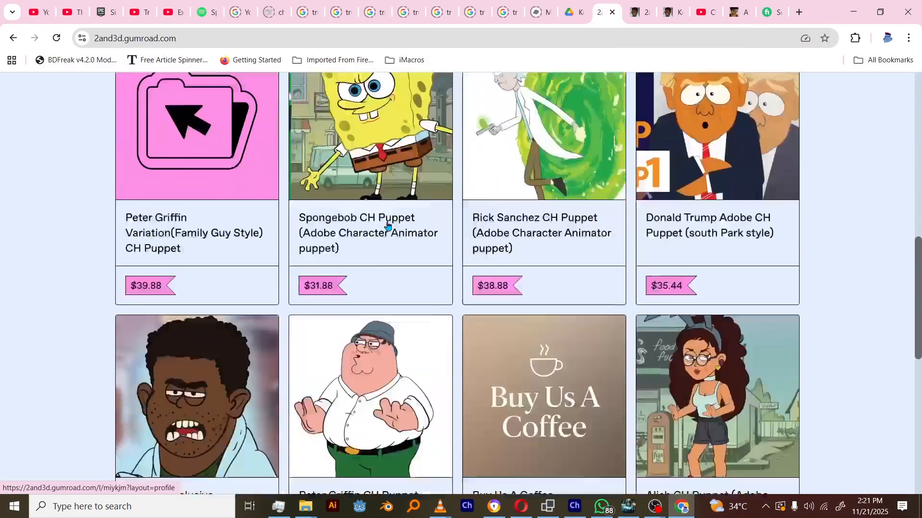
pyautogui.scroll(7, 388, 226)
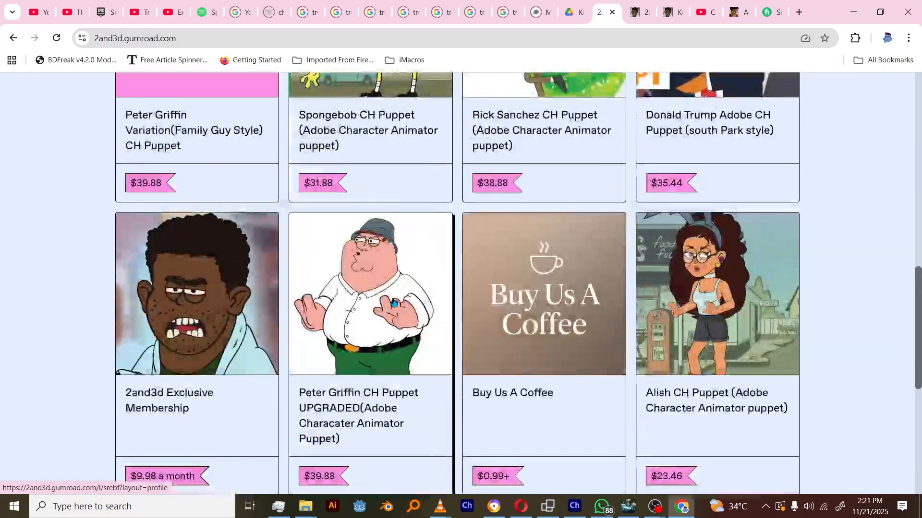
pyautogui.scroll(5, 513, 243)
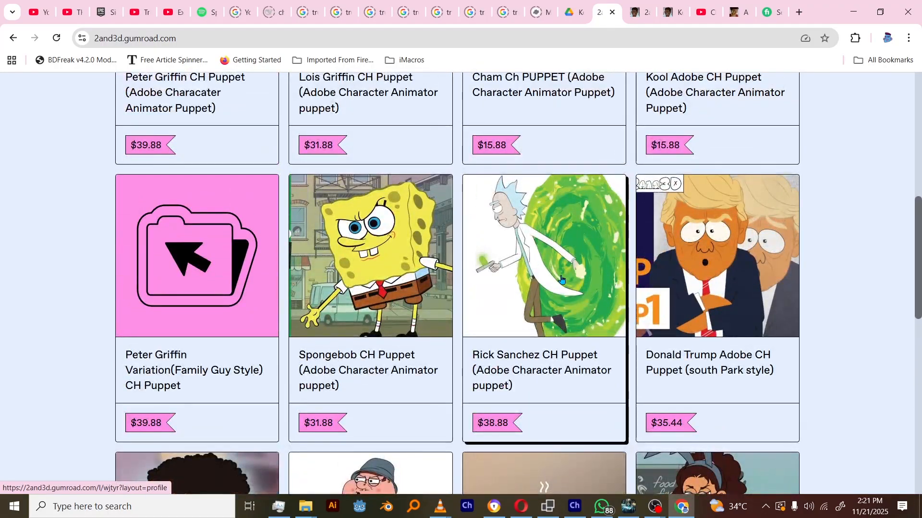
pyautogui.scroll(-1, 517, 292)
pyautogui.scroll(2, 376, 321)
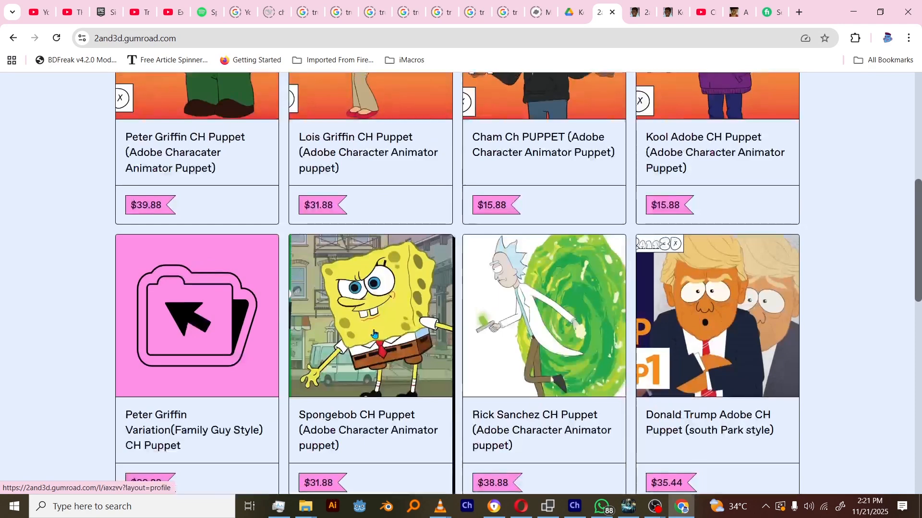
pyautogui.scroll(3, 376, 321)
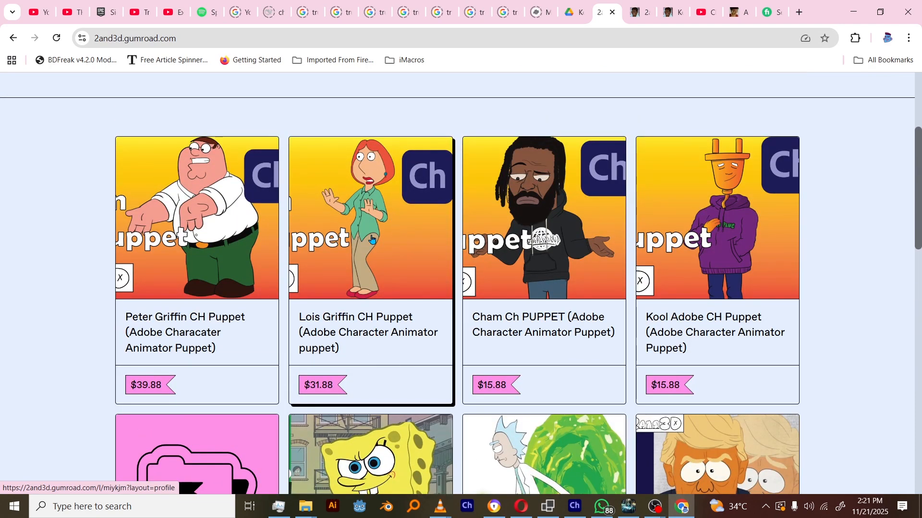
pyautogui.scroll(1, 150, 252)
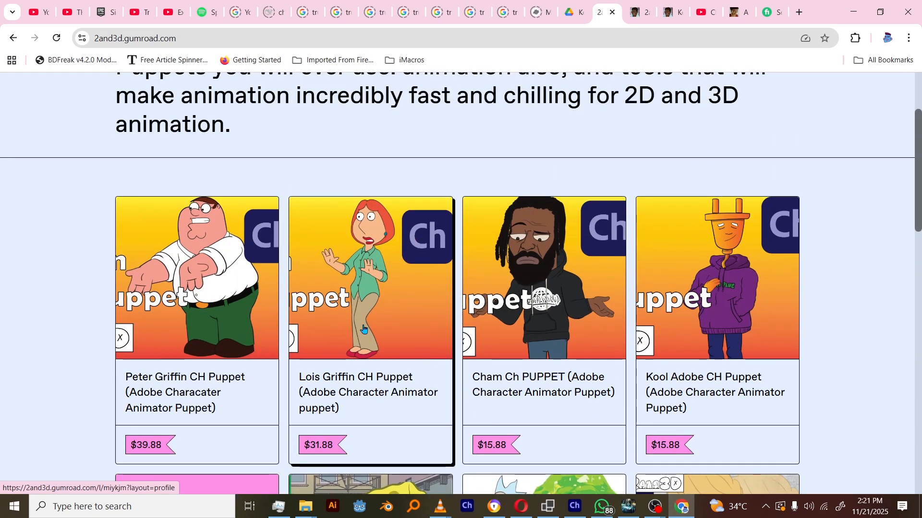
pyautogui.scroll(-3, 370, 325)
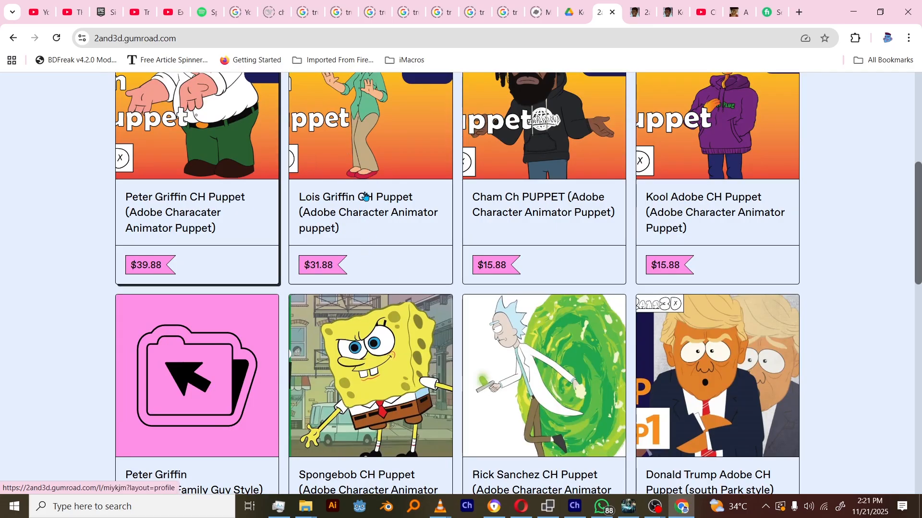
pyautogui.scroll(-3, 339, 240)
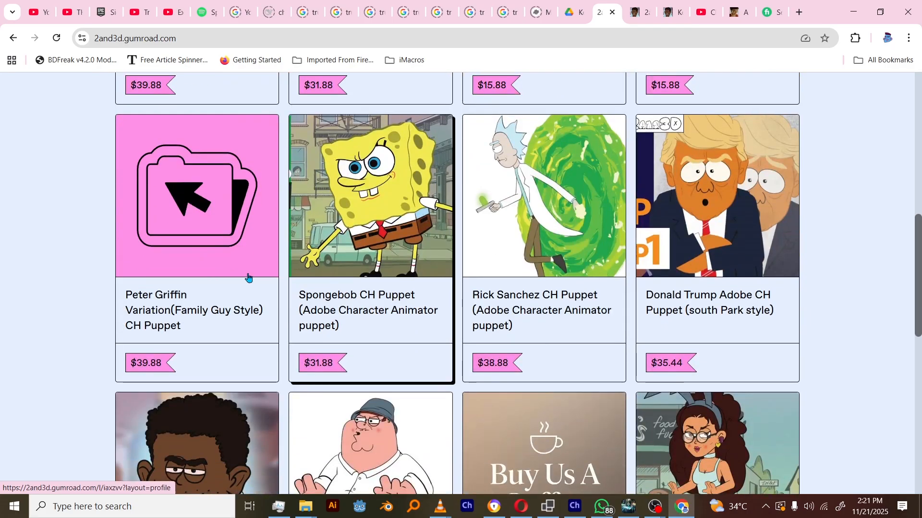